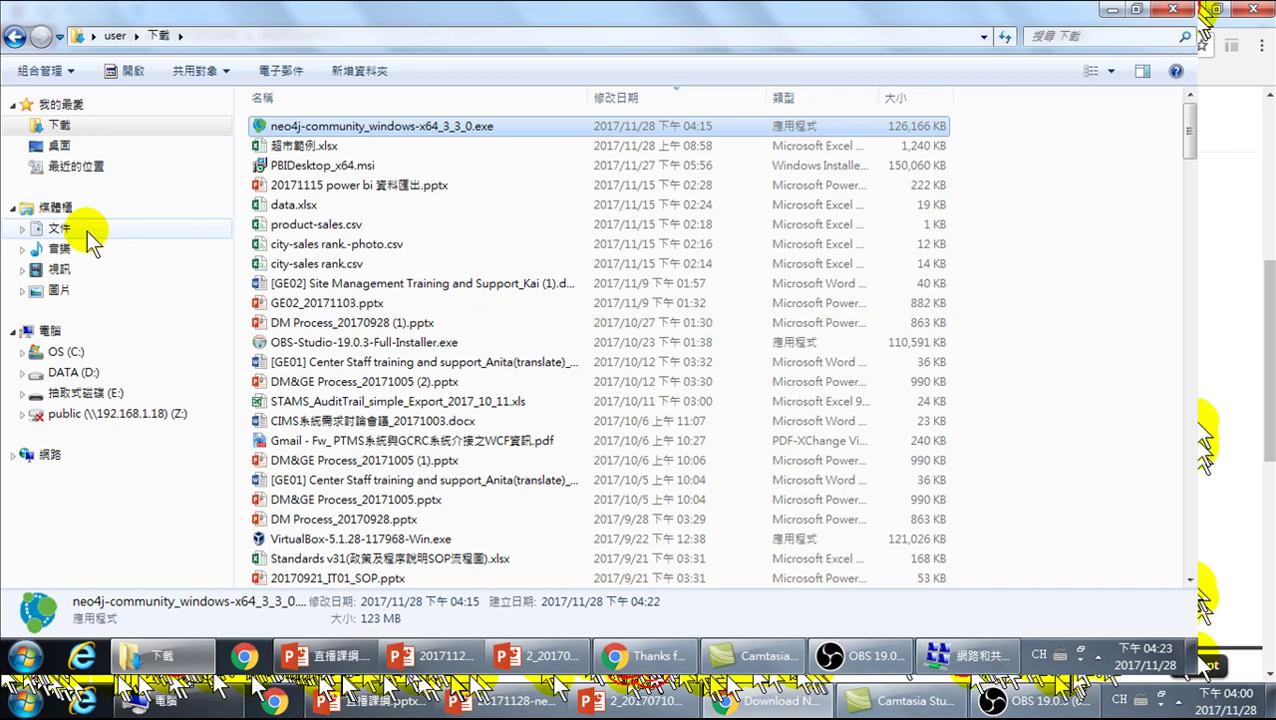
# - Show the 文件 (Documents) library sorted by name A–Z, starting with 9-a, then minimize Explorer
pyautogui.click(87, 231)
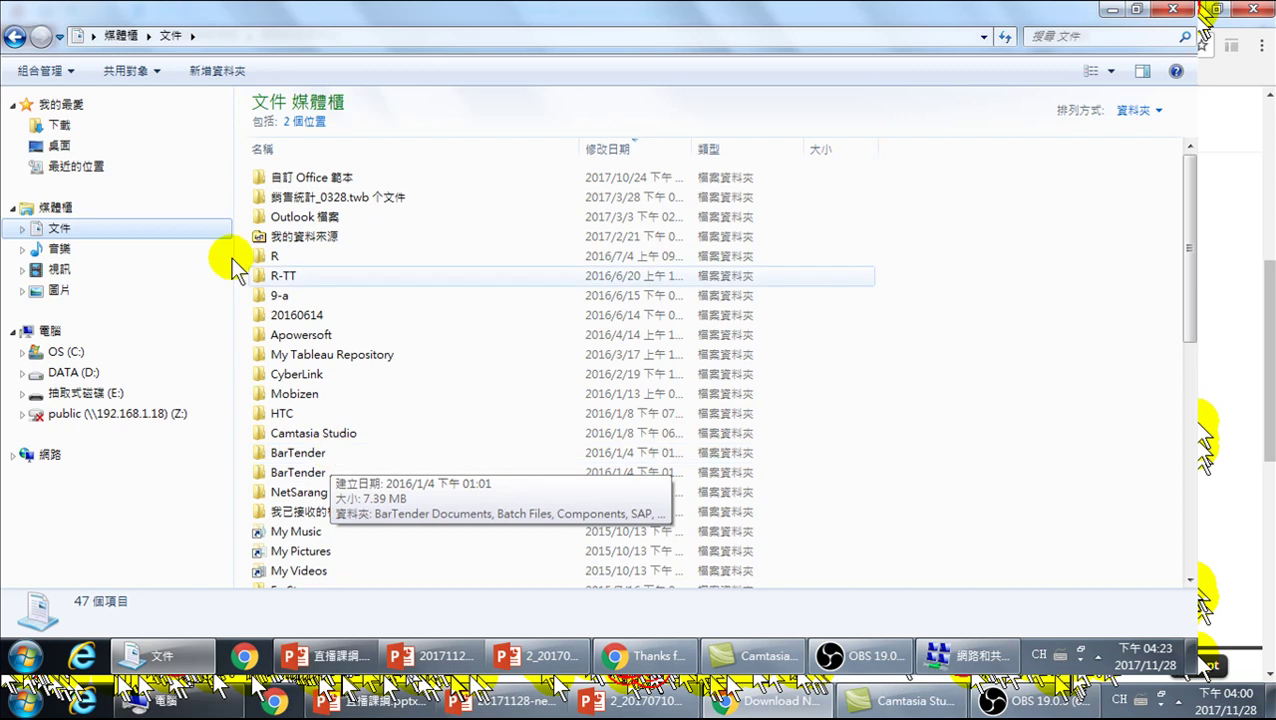
pyautogui.click(61, 233)
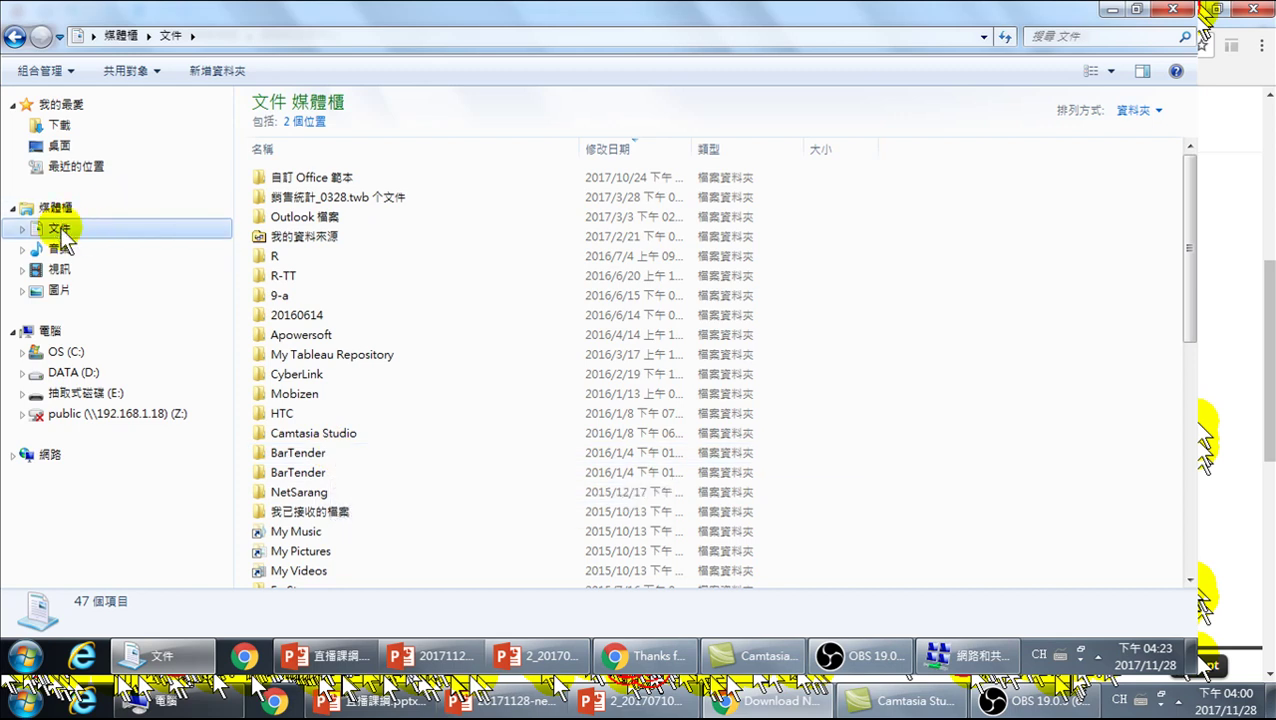
pyautogui.click(334, 148)
pyautogui.click(335, 150)
pyautogui.click(335, 150)
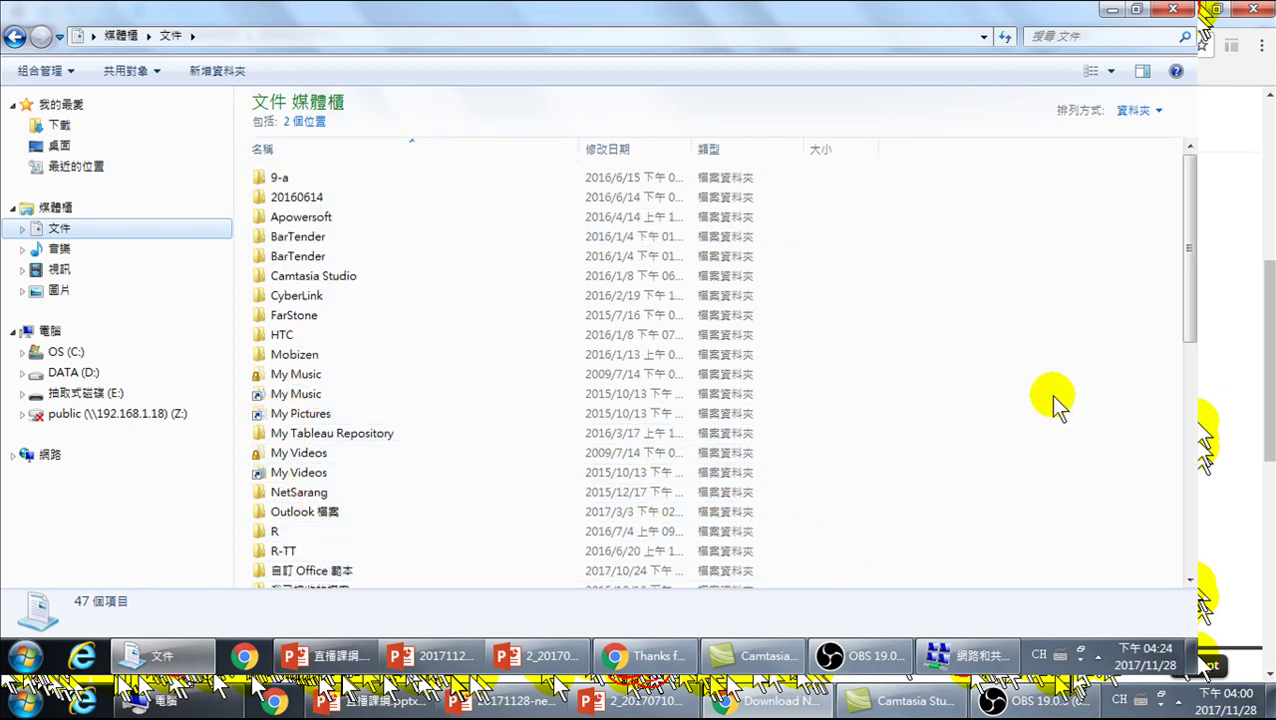
pyautogui.click(1113, 20)
# - Launch Neo4j Community Edition from the Start menu to get the Neo4j 3.3.0 launcher window
pyautogui.press('super')
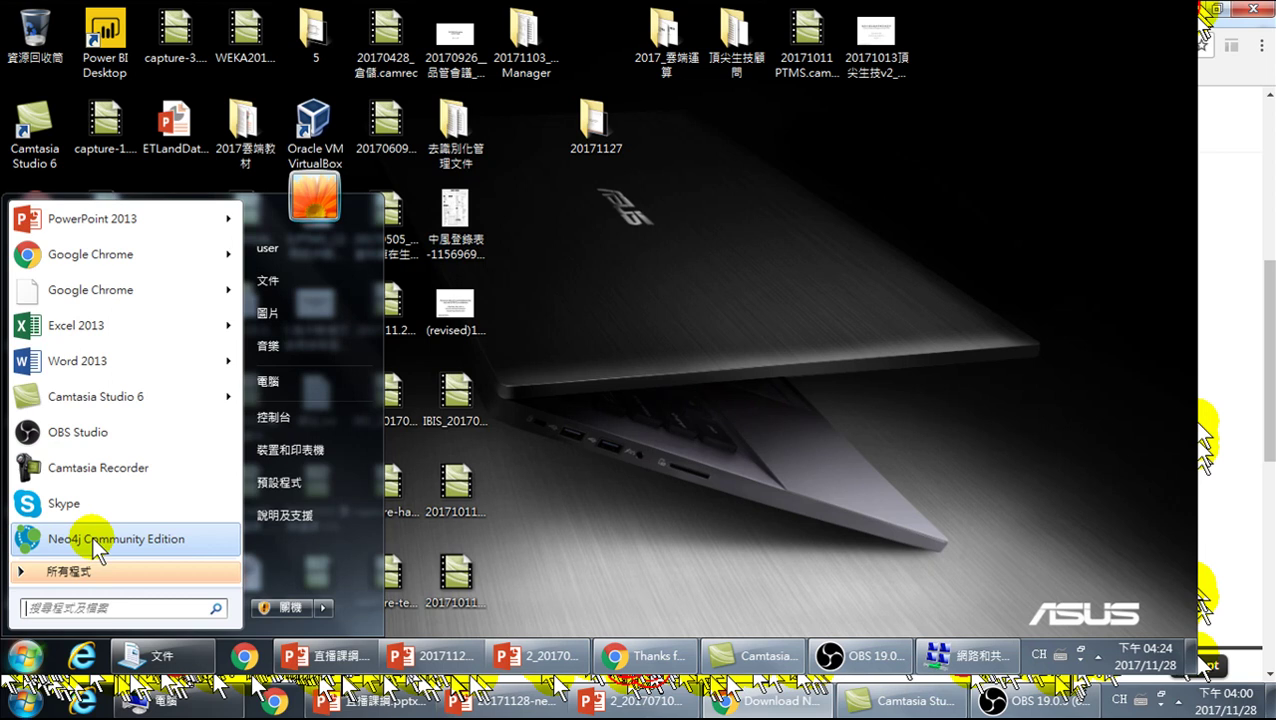
pyautogui.click(92, 538)
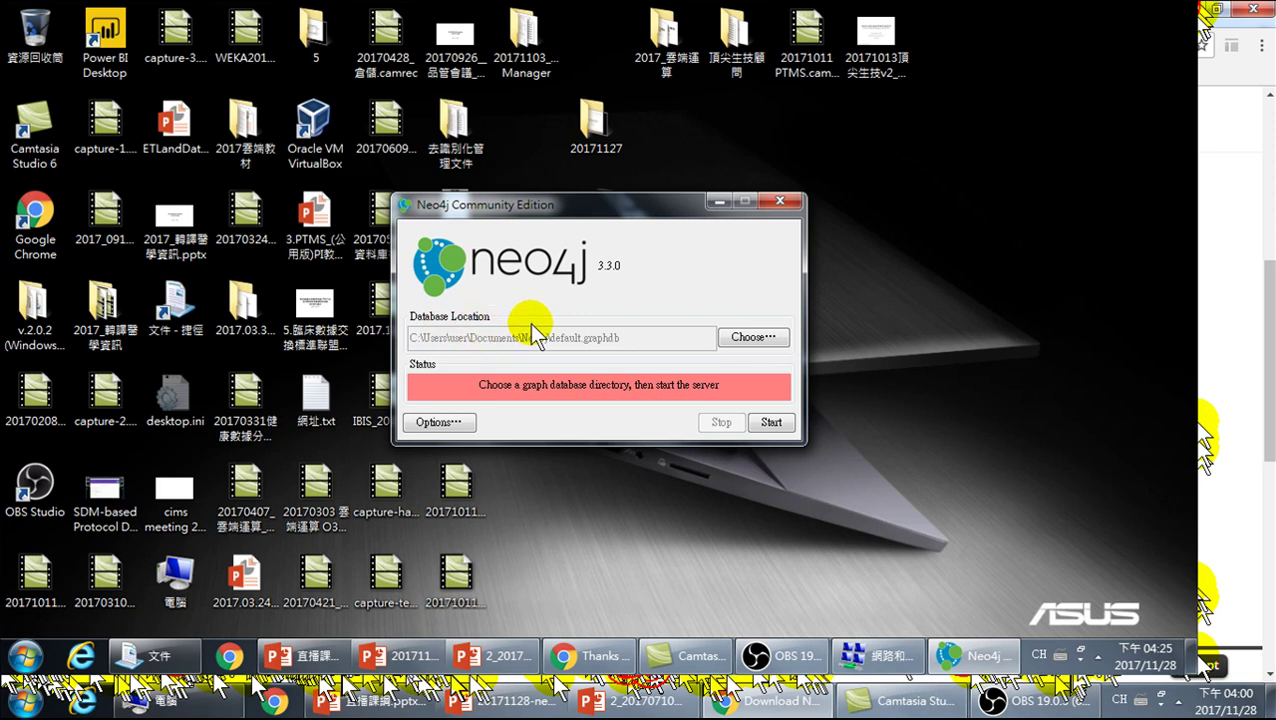
pyautogui.click(749, 337)
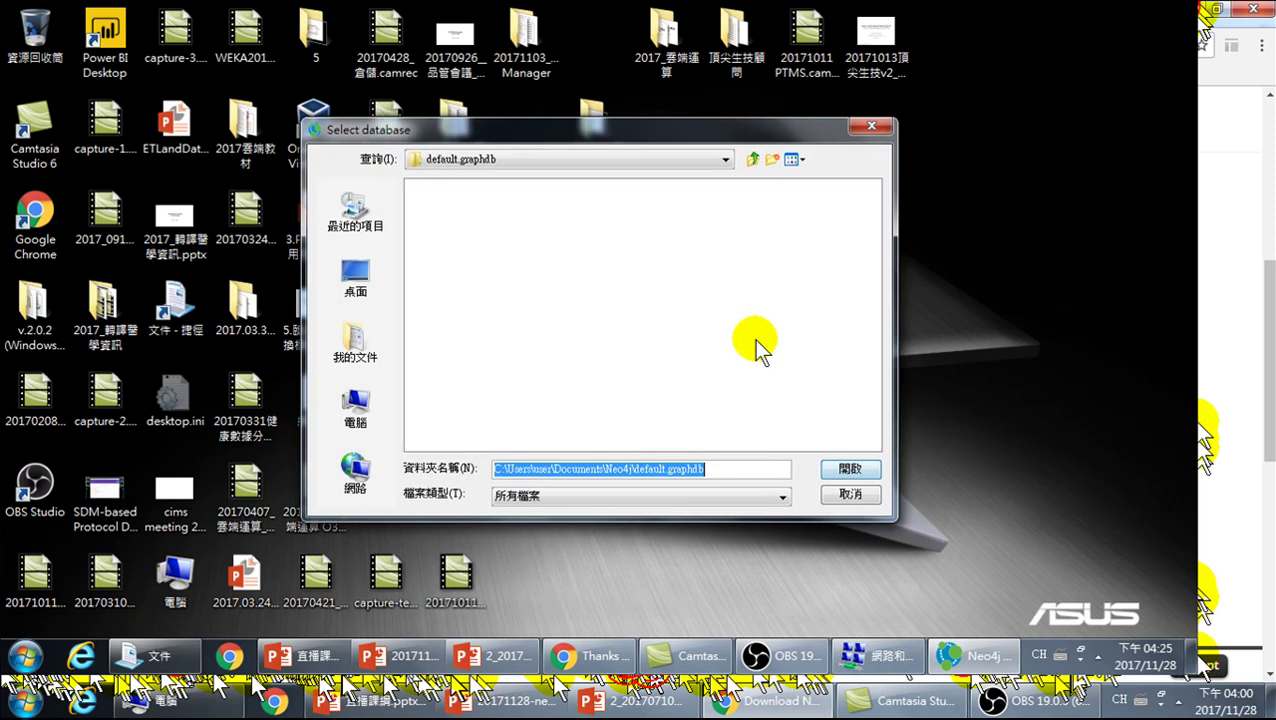
pyautogui.click(499, 161)
pyautogui.scroll(3, 495, 262)
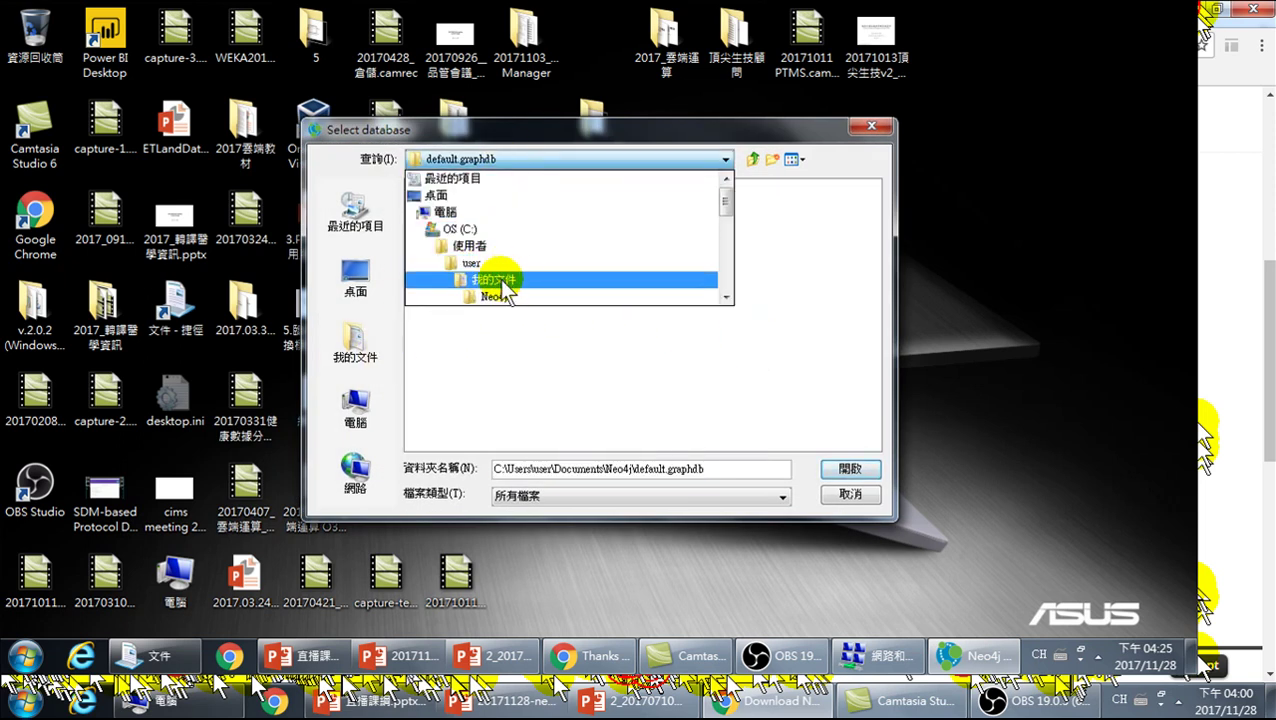
pyautogui.scroll(-1, 500, 277)
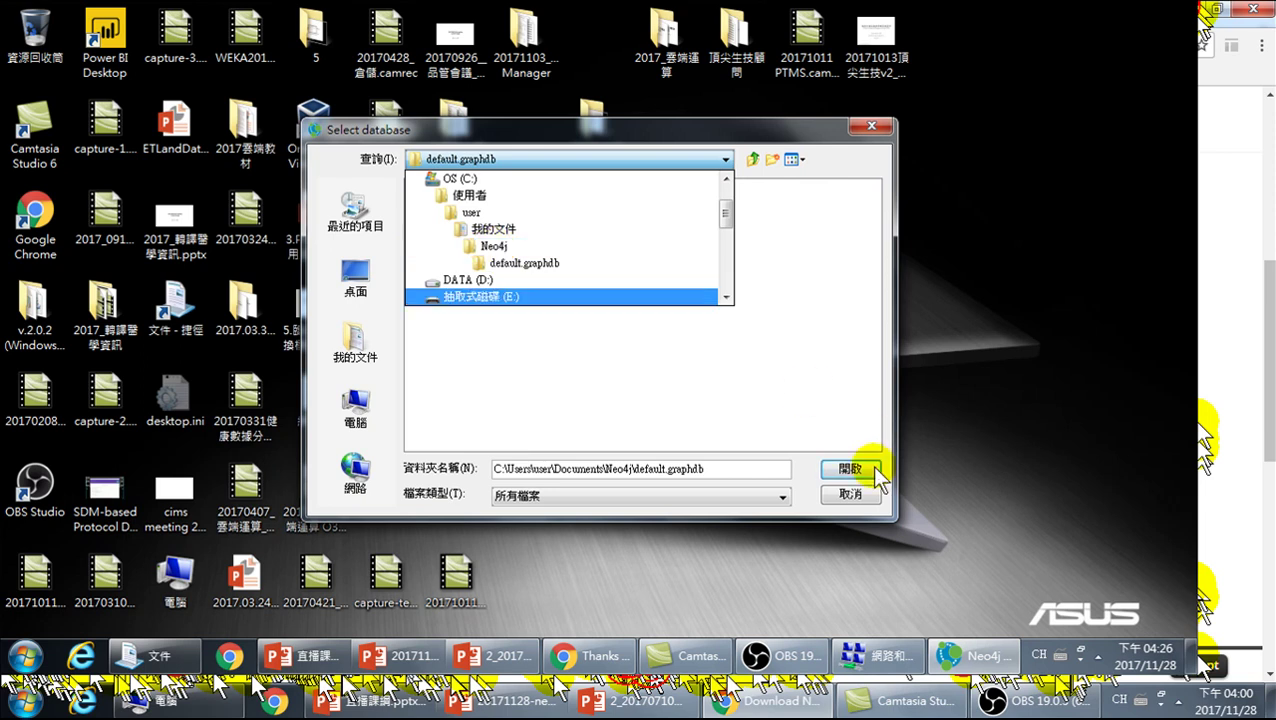
pyautogui.click(846, 494)
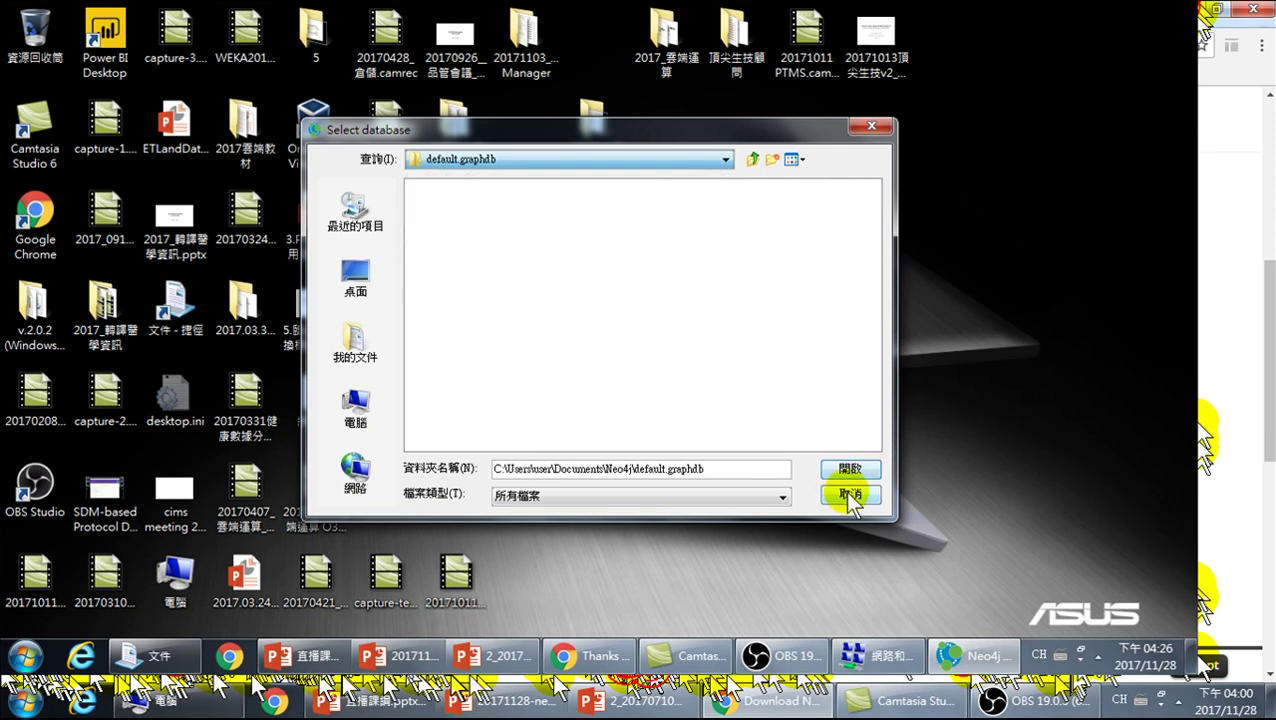
pyautogui.click(845, 493)
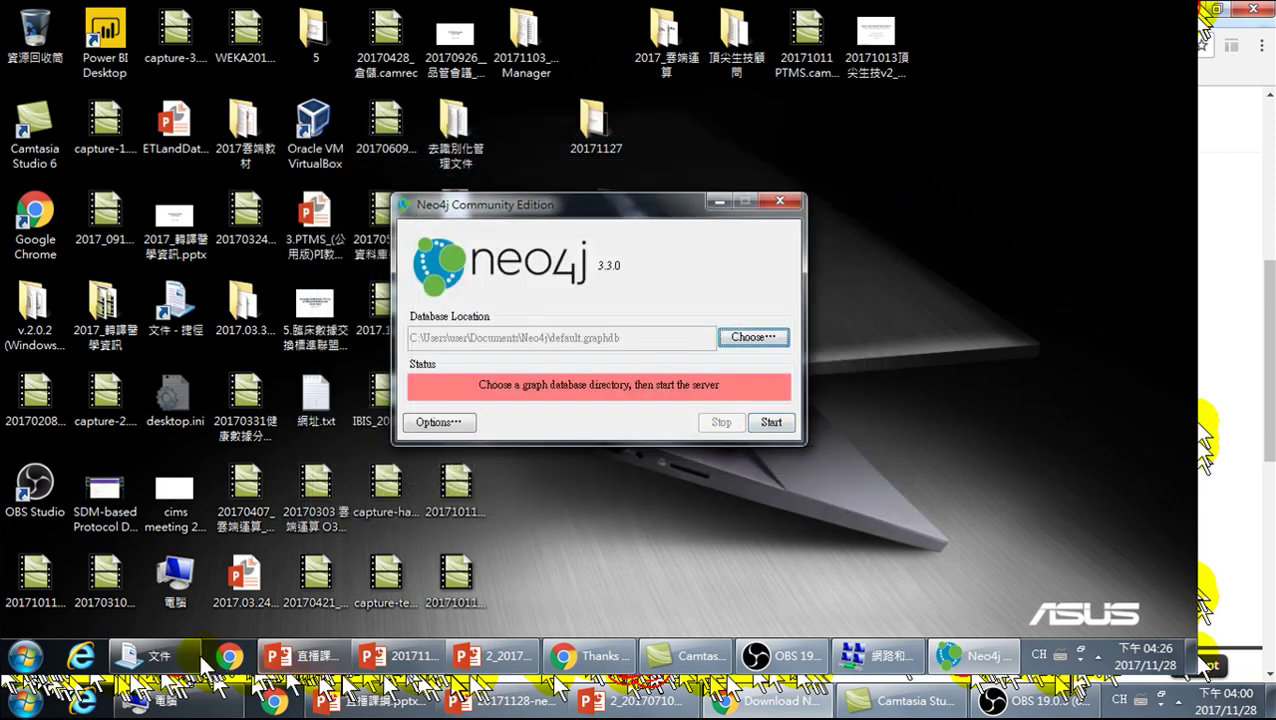
# - Restore Explorer and go into Documents\Neo4j, where default.graphdb is the only item
pyautogui.click(162, 656)
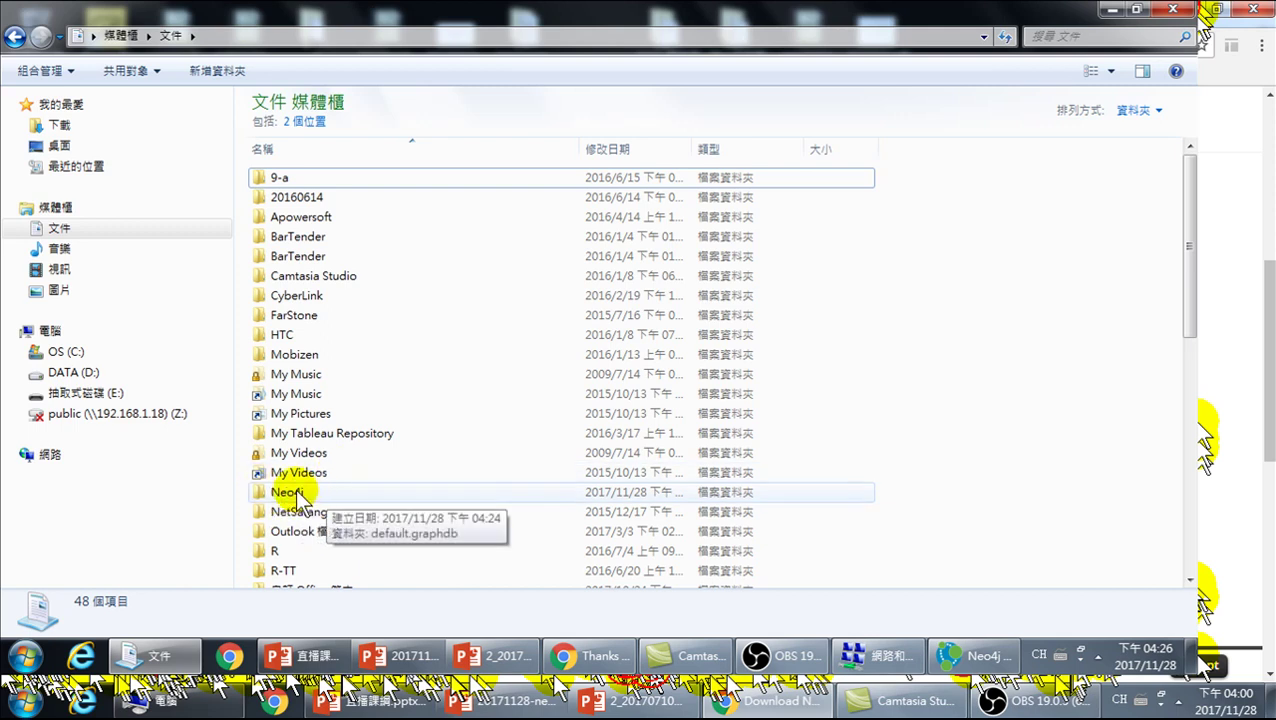
pyautogui.doubleClick(300, 495)
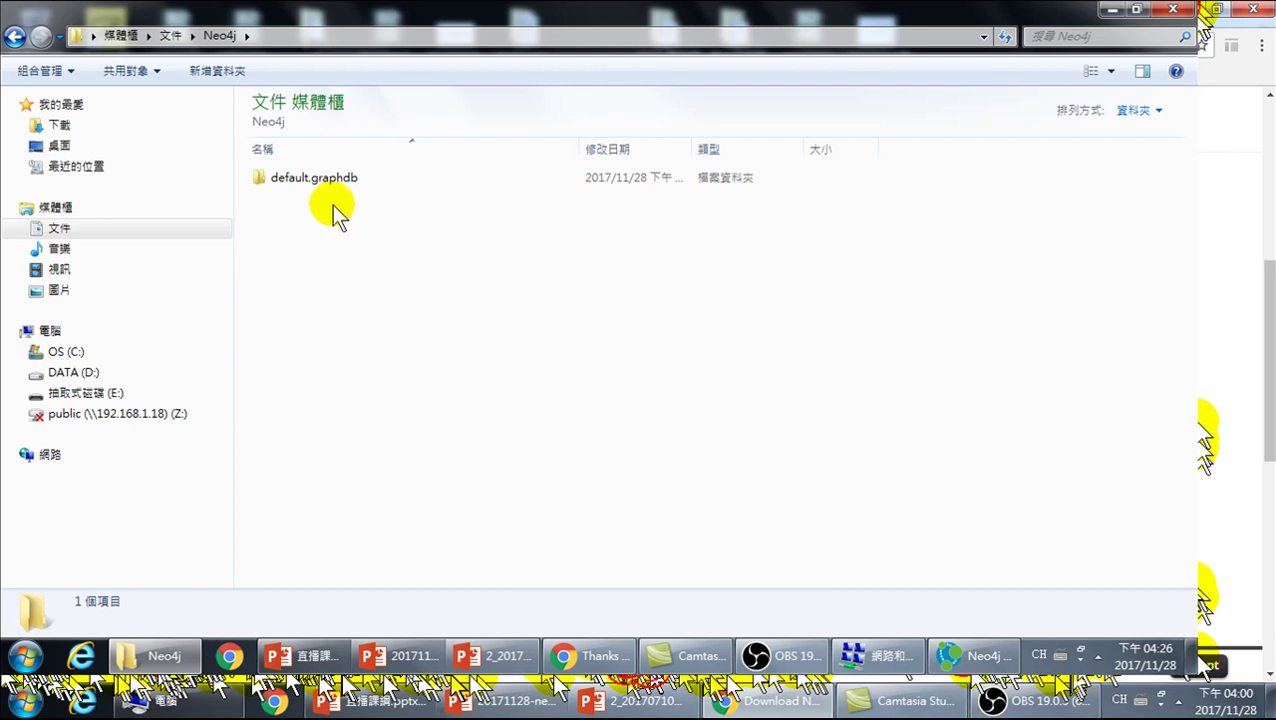
# - Add a new folder named ex20171128 beside default.graphdb in the Neo4j folder
pyautogui.rightClick(304, 248)
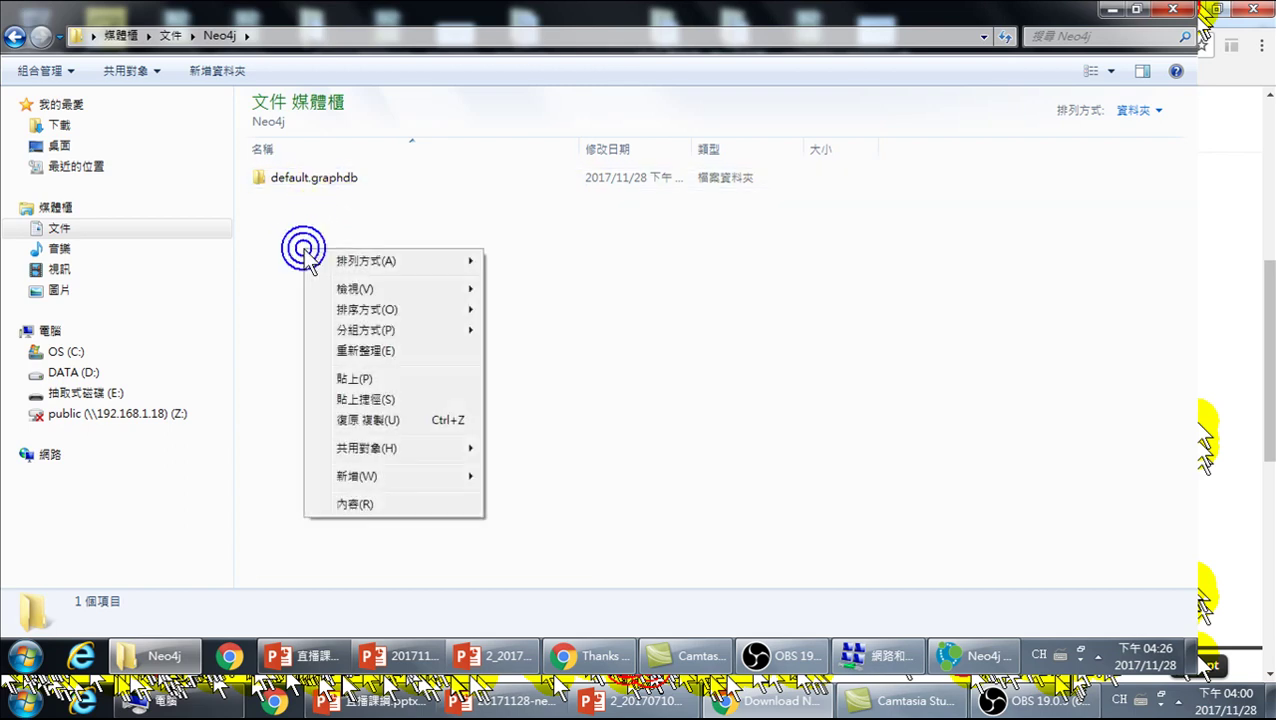
pyautogui.moveTo(372, 482)
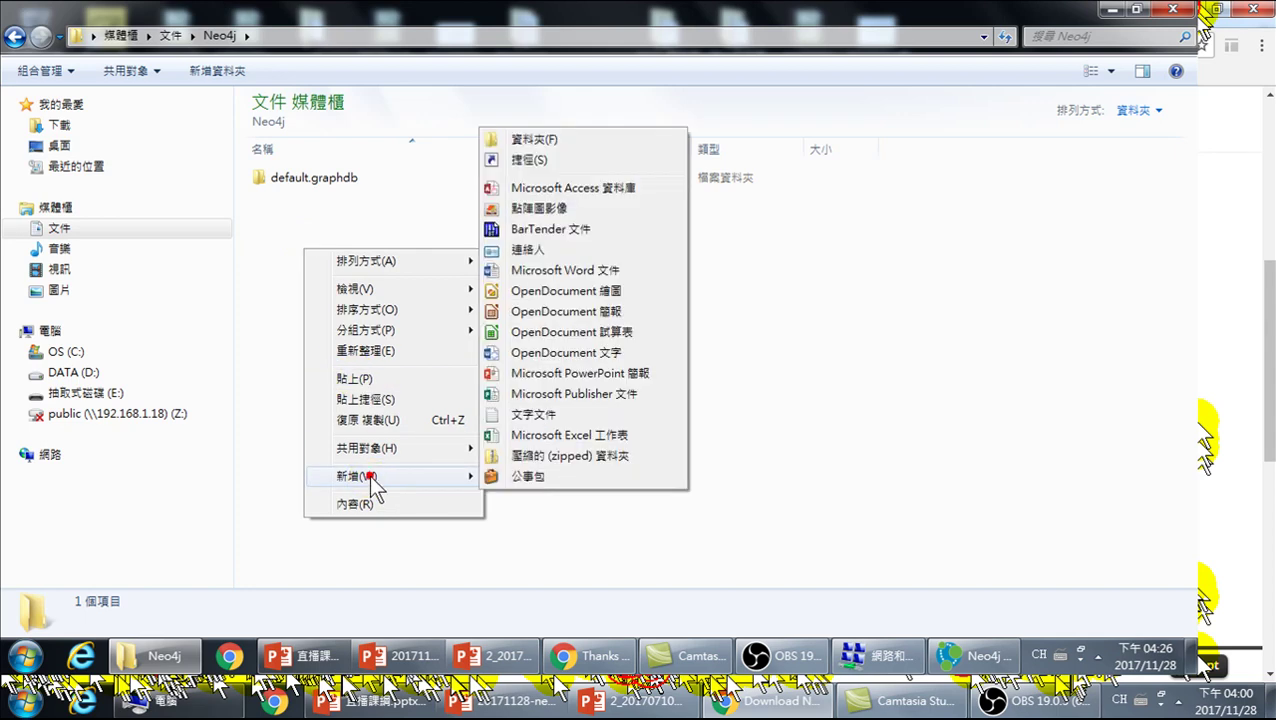
pyautogui.click(546, 139)
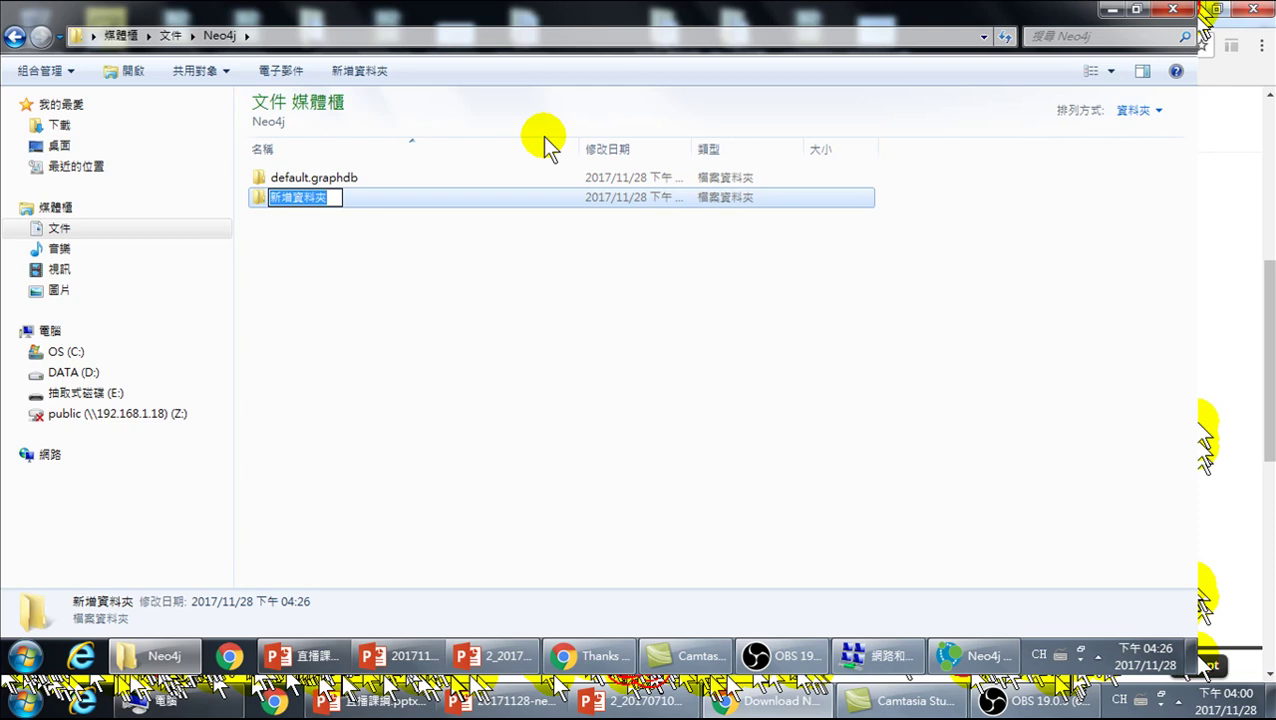
pyautogui.write('ex')
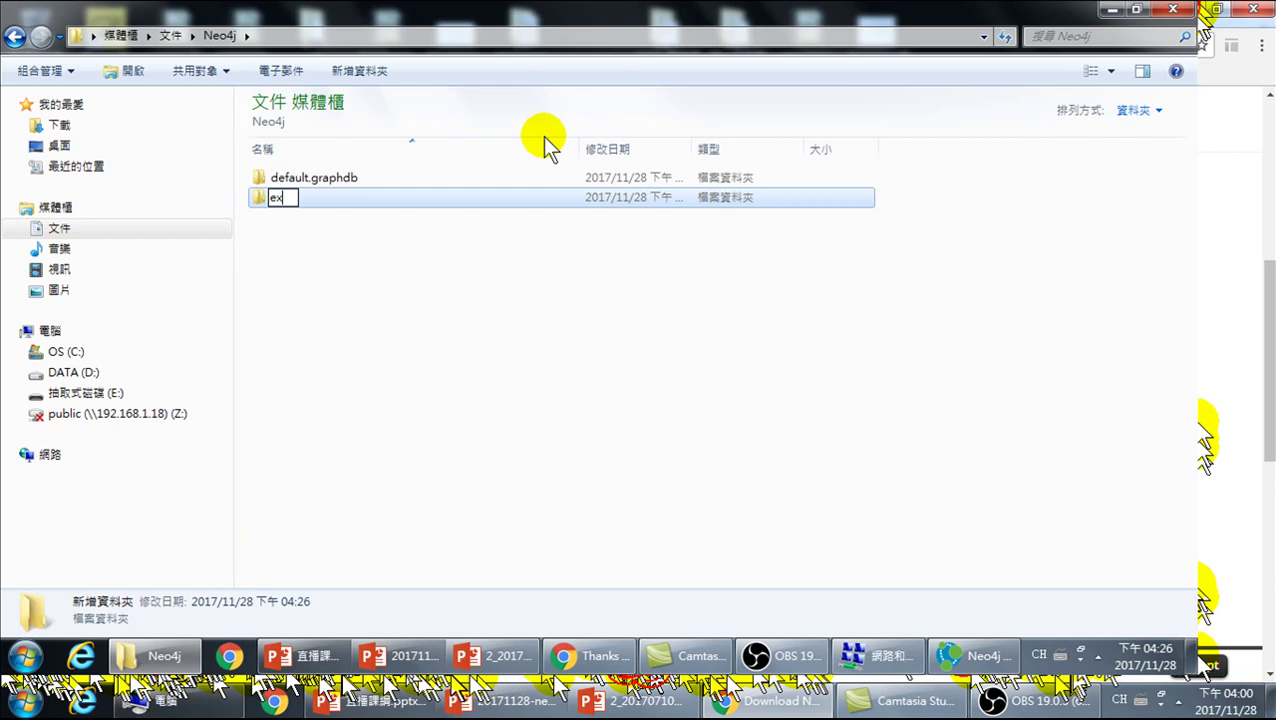
pyautogui.write('201711')
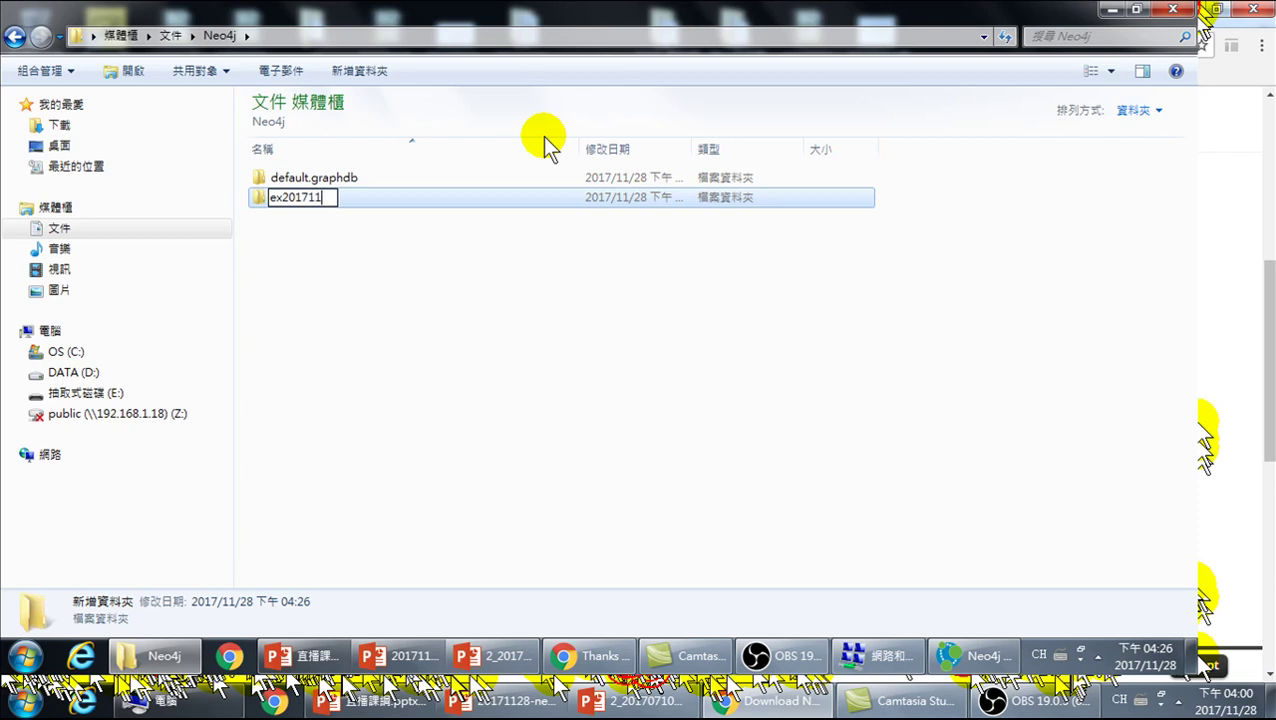
pyautogui.write('28')
pyautogui.press('Return')
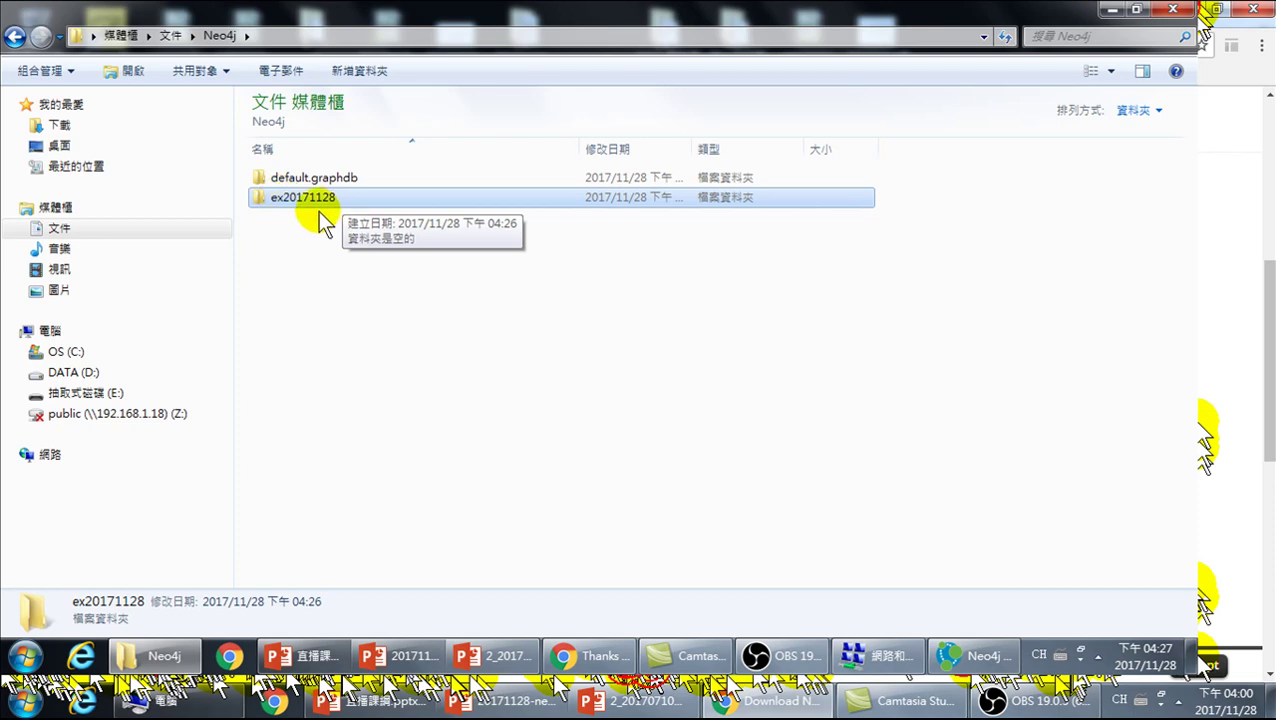
# - Return to the Neo4j Community Edition launcher window from the taskbar
pyautogui.rightClick(307, 193)
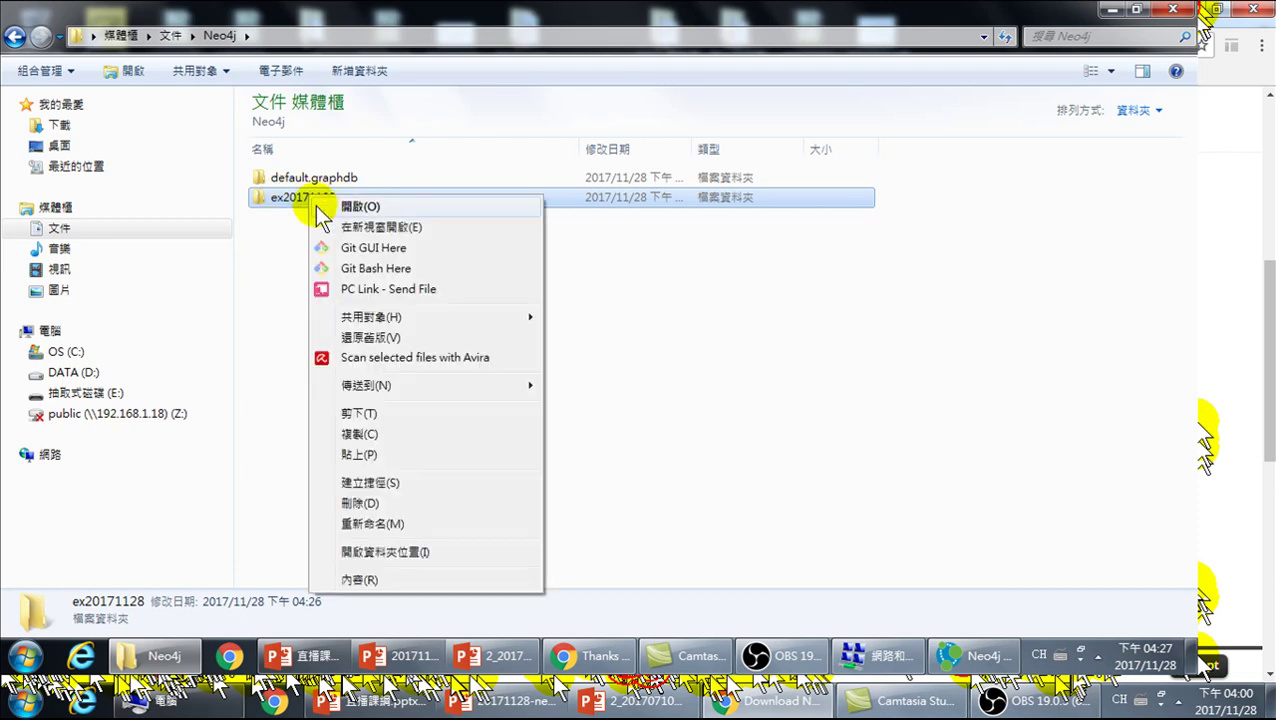
pyautogui.click(800, 520)
pyautogui.moveTo(985, 660)
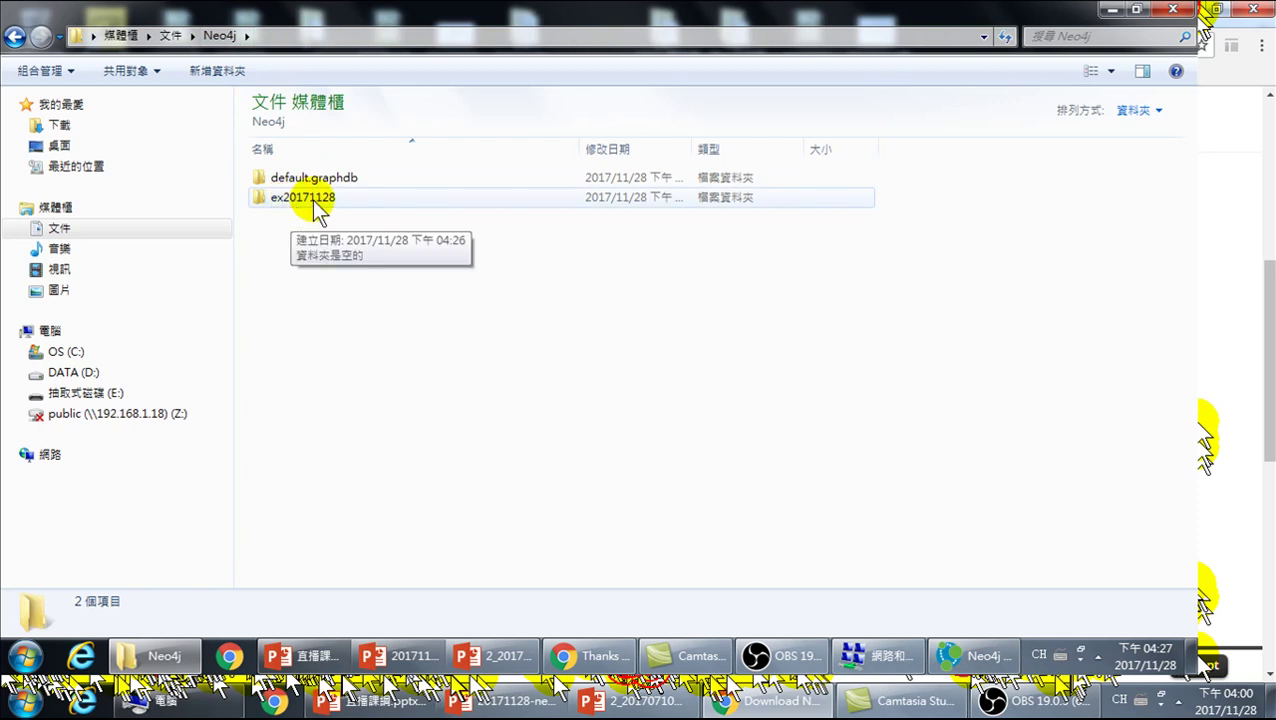
pyautogui.click(975, 656)
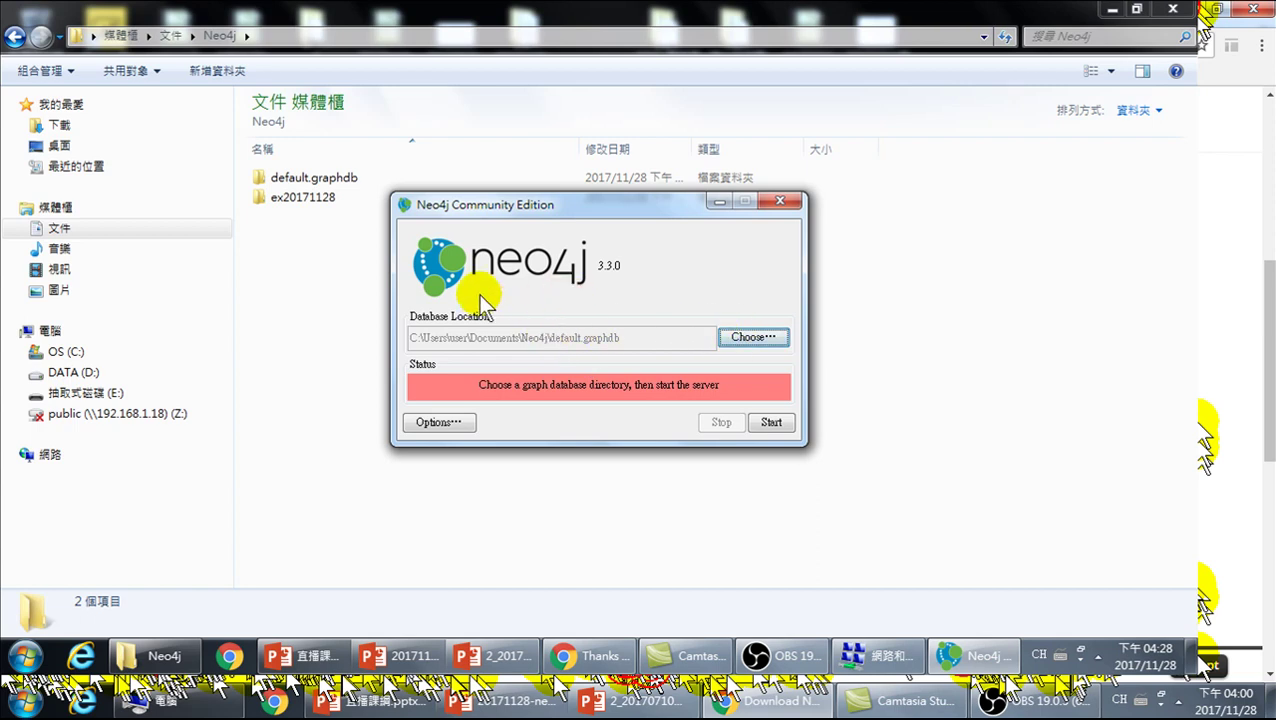
# - Choose C:\Users\user\Documents\Neo4j\ex20171128 as the Neo4j database location
pyautogui.click(749, 336)
pyautogui.click(490, 159)
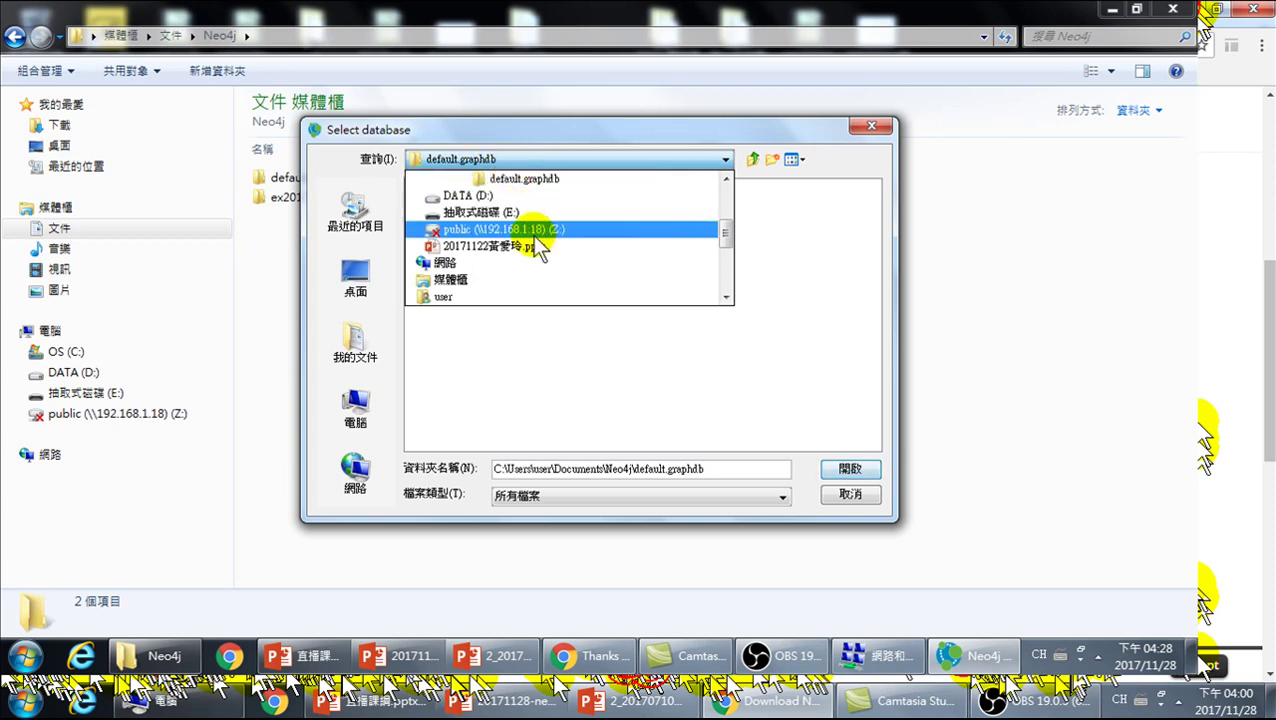
pyautogui.click(770, 264)
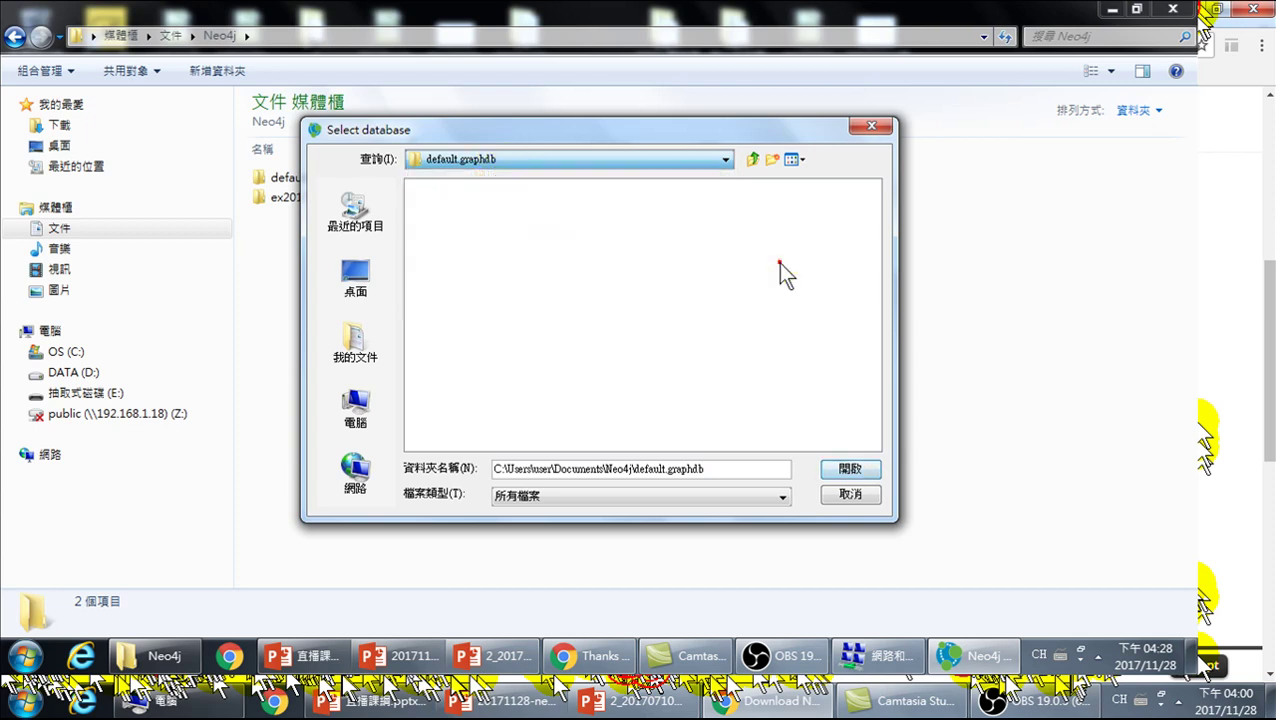
pyautogui.click(553, 160)
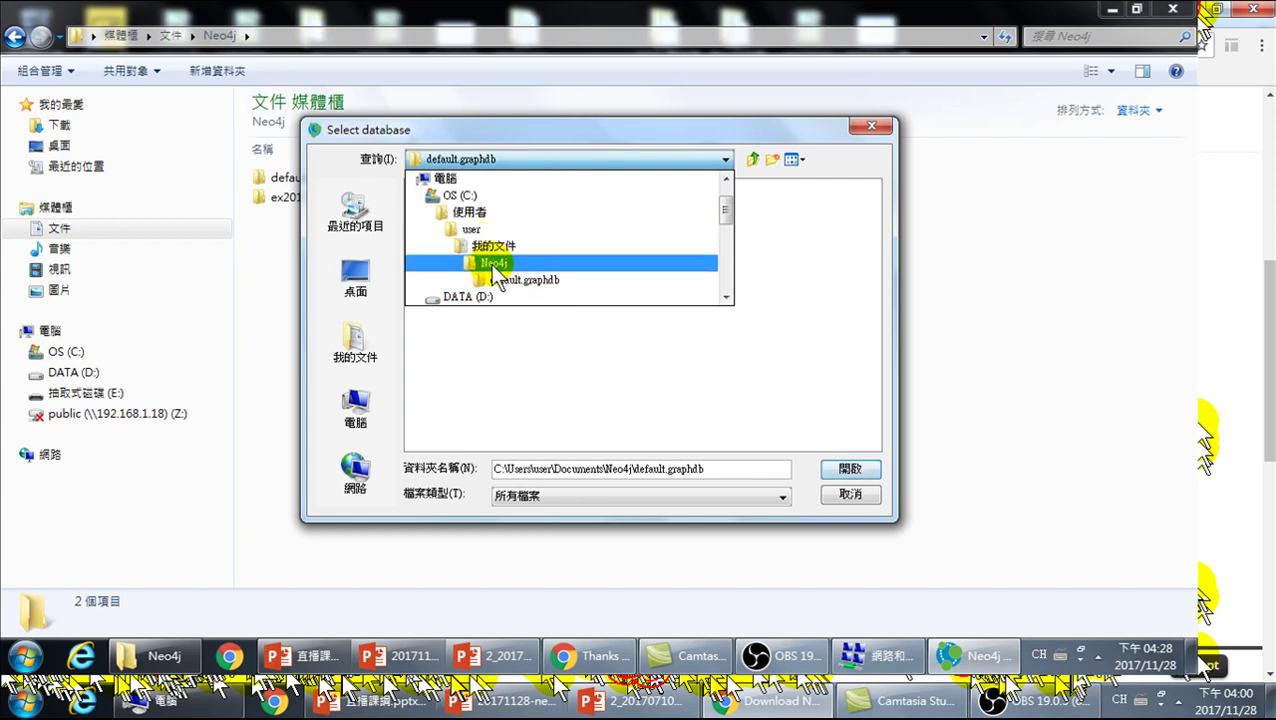
pyautogui.click(493, 263)
pyautogui.click(434, 207)
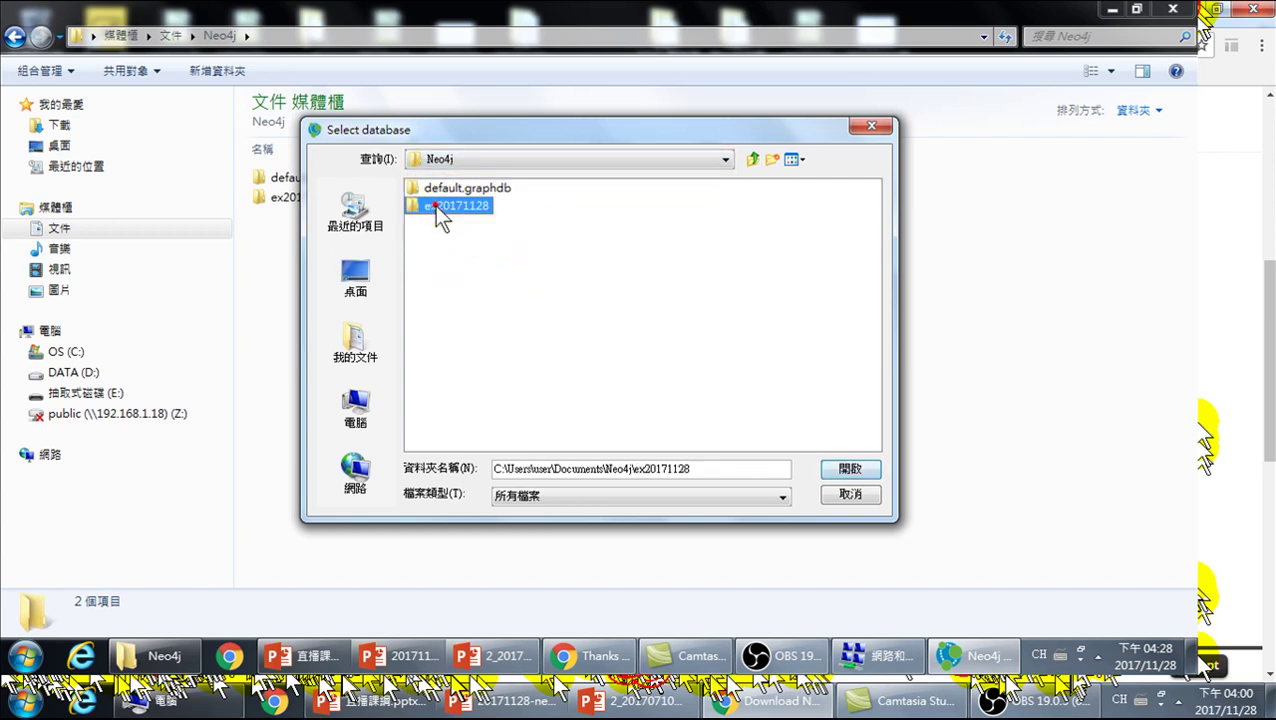
pyautogui.click(846, 469)
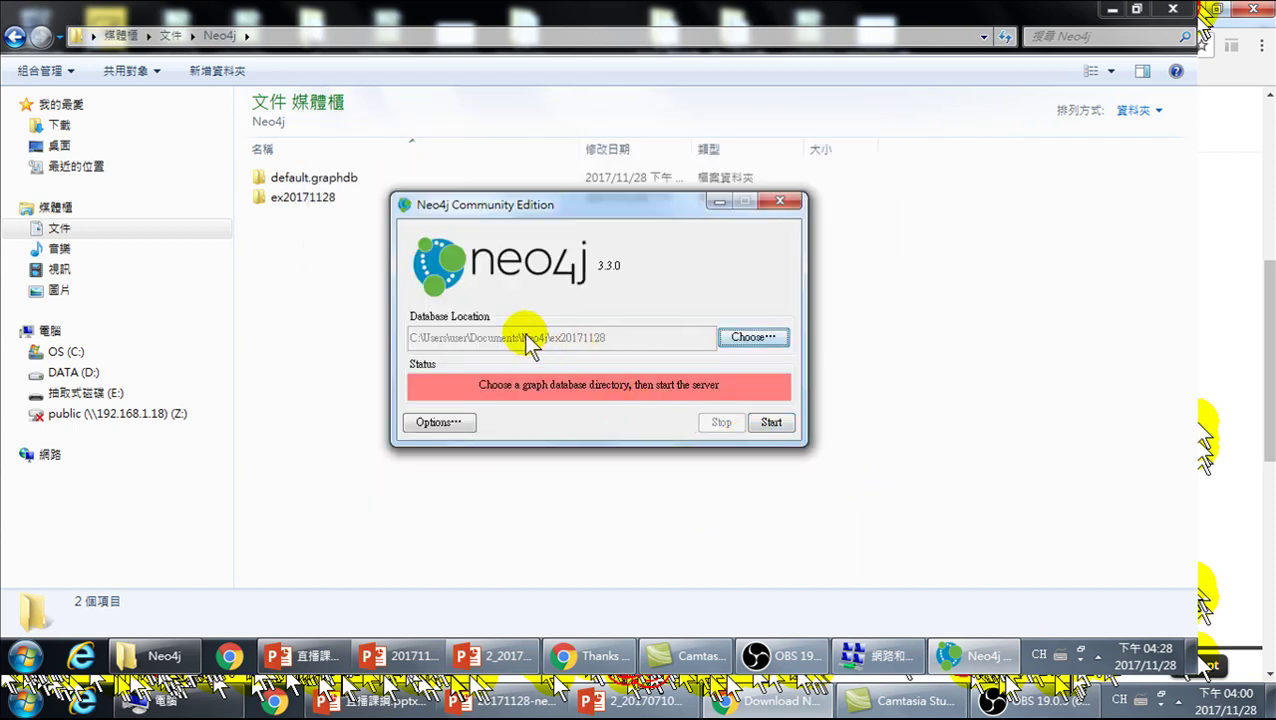
pyautogui.click(770, 421)
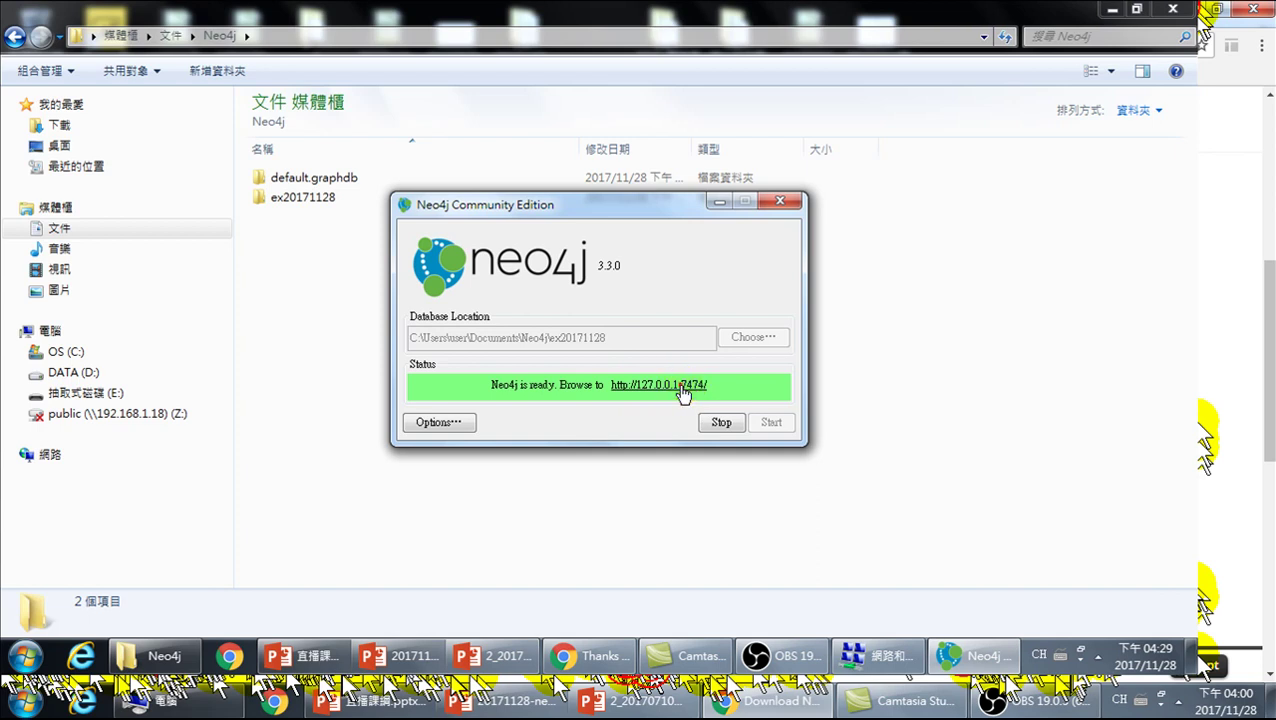
pyautogui.click(680, 386)
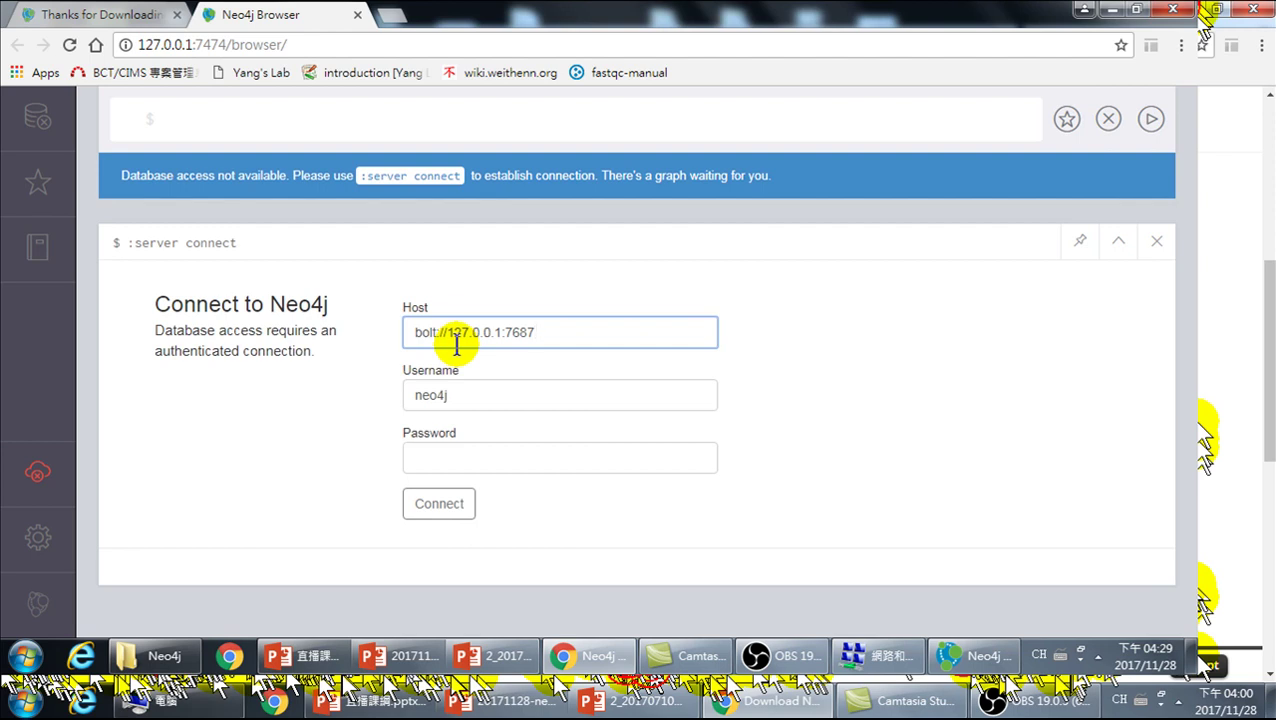
# - Connect as the default user with the default password to reach the new-password prompt
pyautogui.click(464, 397)
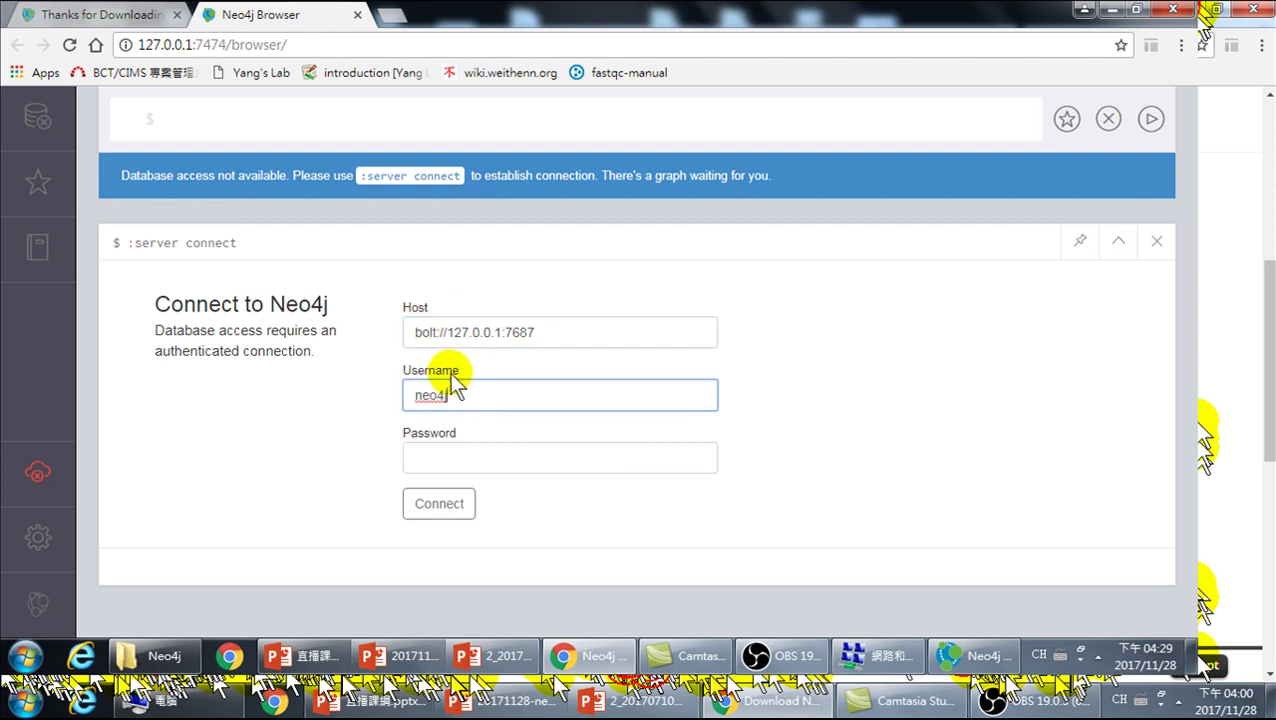
pyautogui.click(460, 460)
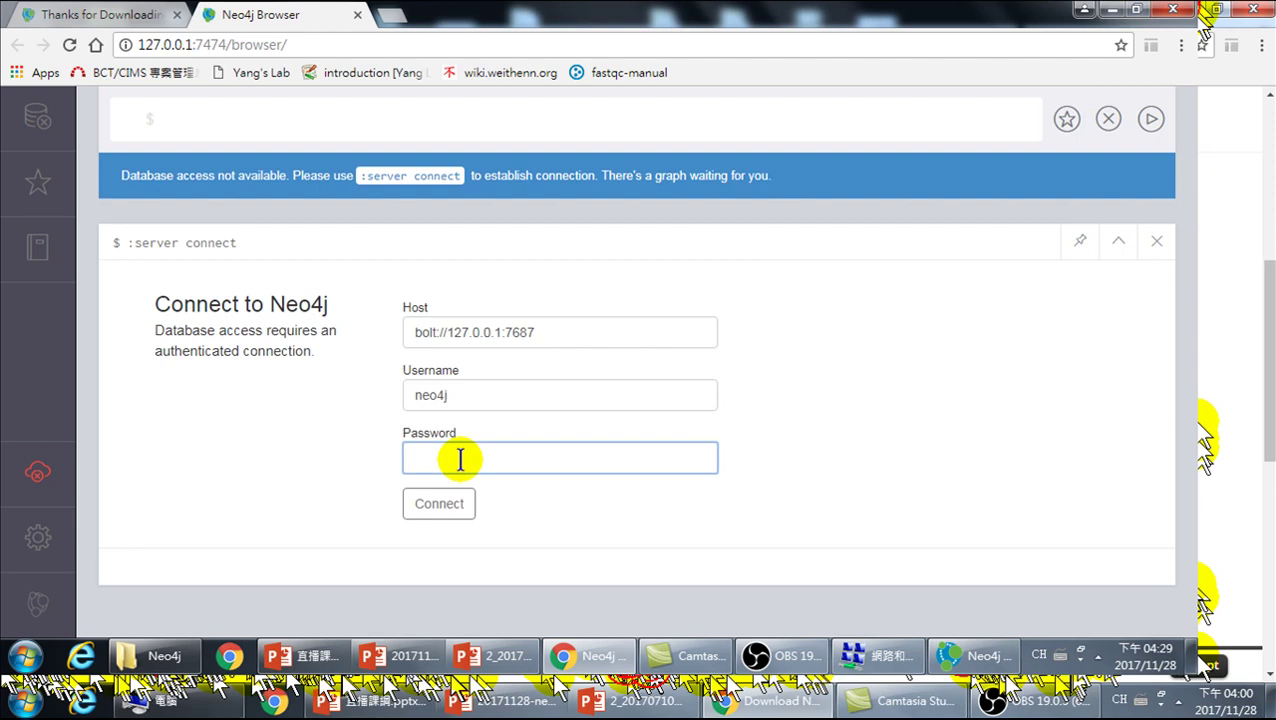
pyautogui.write('neo4j')
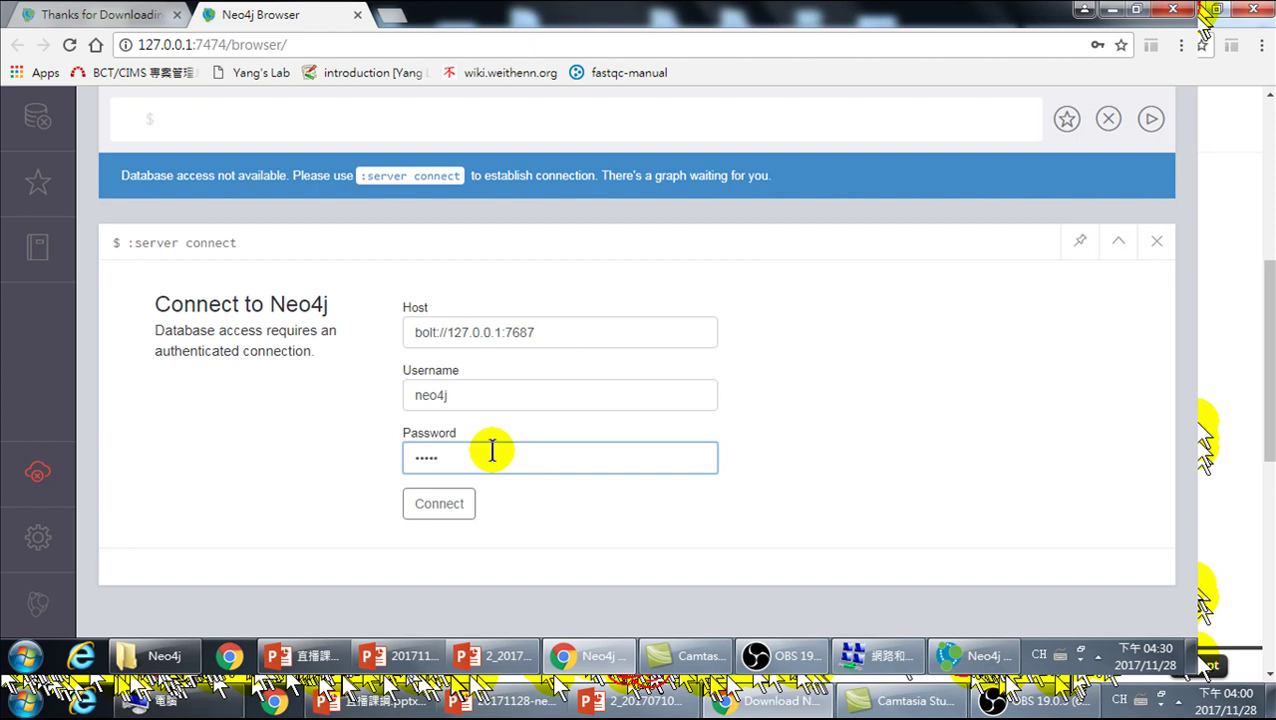
pyautogui.click(440, 508)
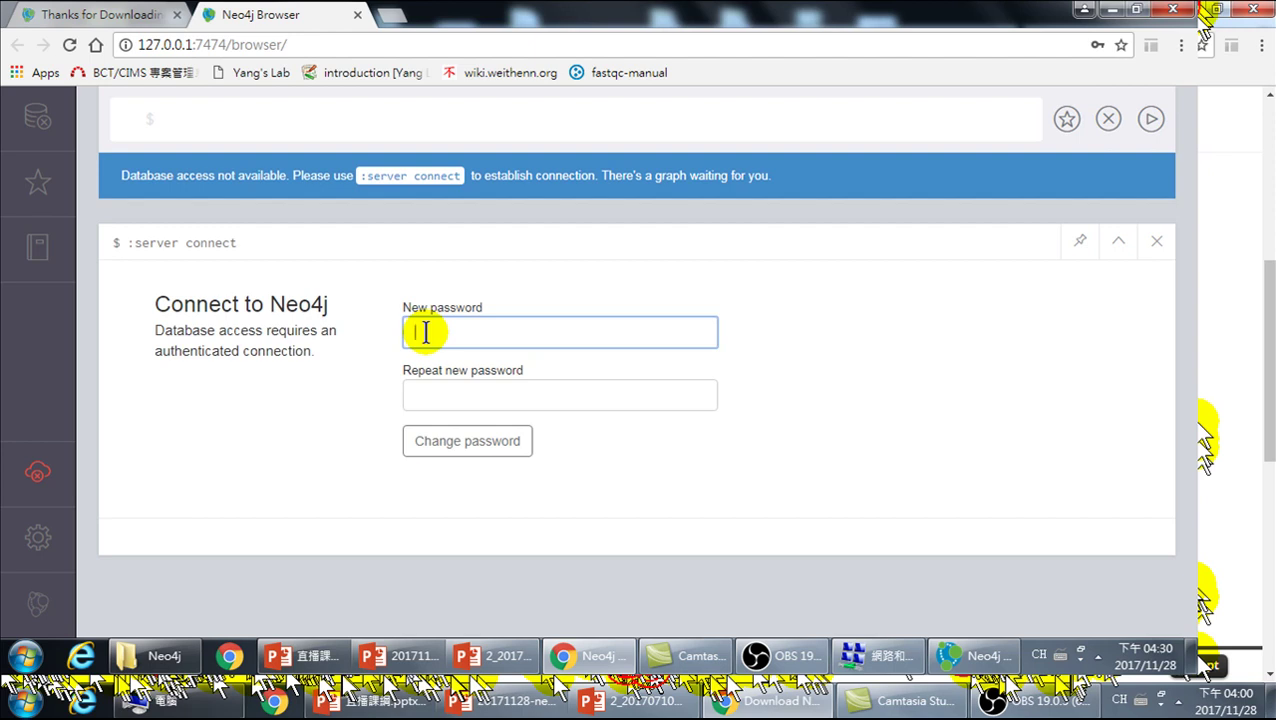
# - Enter and confirm an eight-digit new password, then apply it to finish connecting
pyautogui.write('12345678')
pyautogui.click(439, 402)
pyautogui.write('1234')
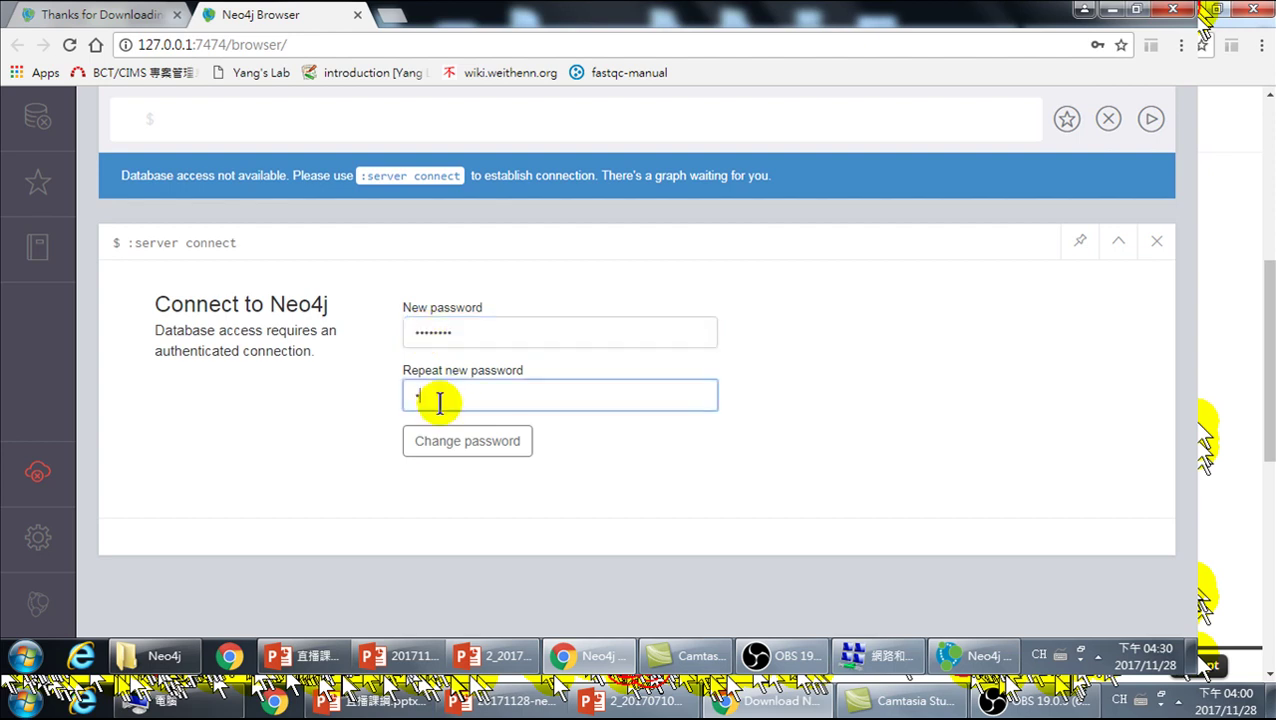
pyautogui.write('5678')
pyautogui.click(467, 446)
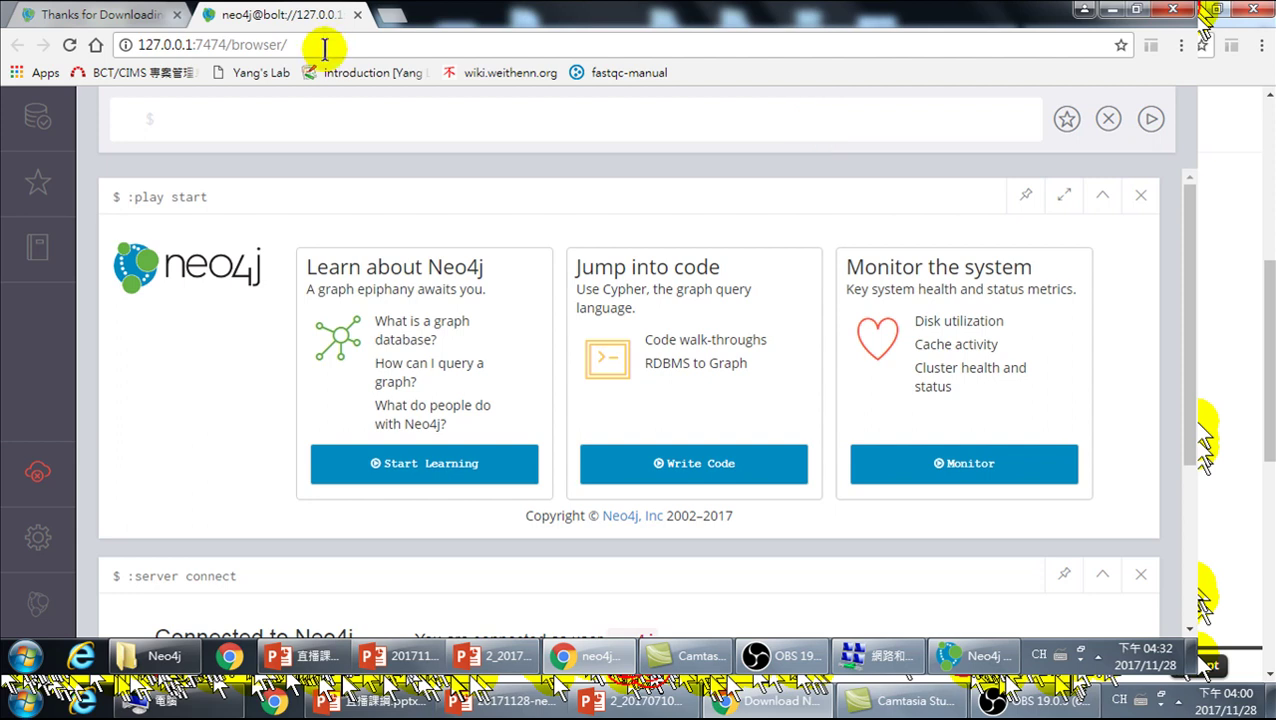
# - Close the Neo4j Browser tab and restore the Neo4j Community Edition server window
pyautogui.click(357, 14)
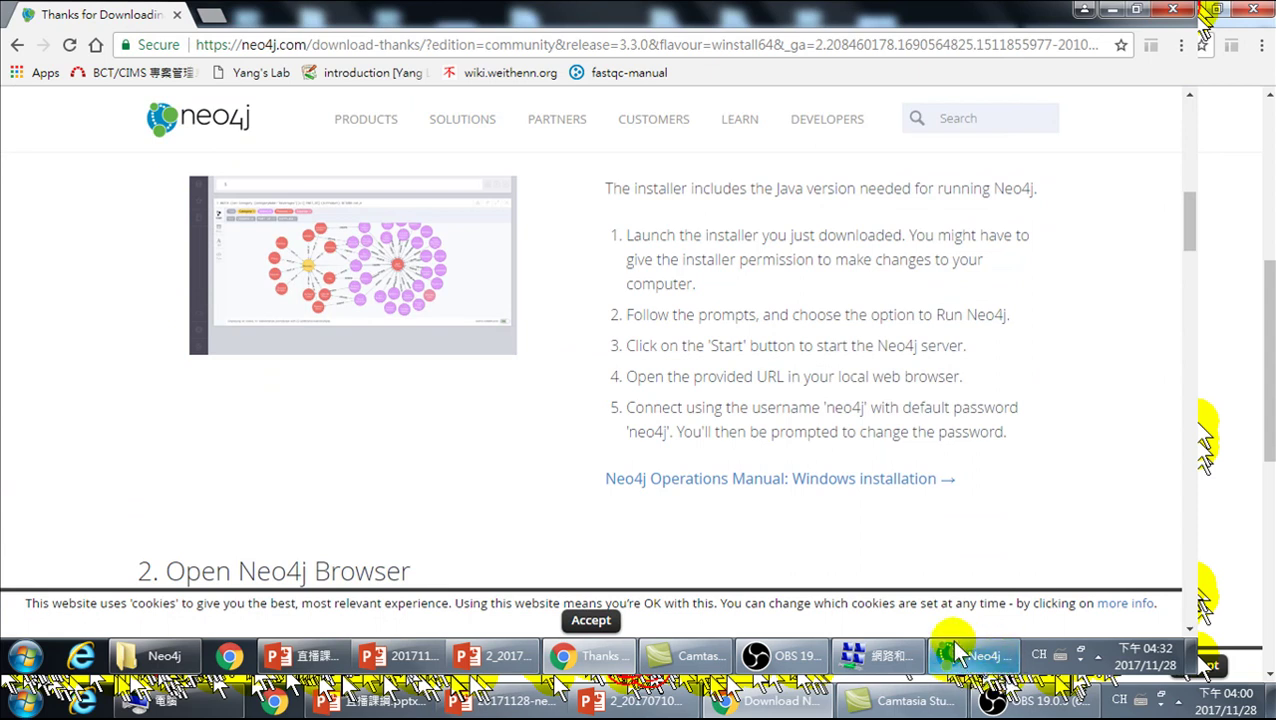
pyautogui.click(982, 660)
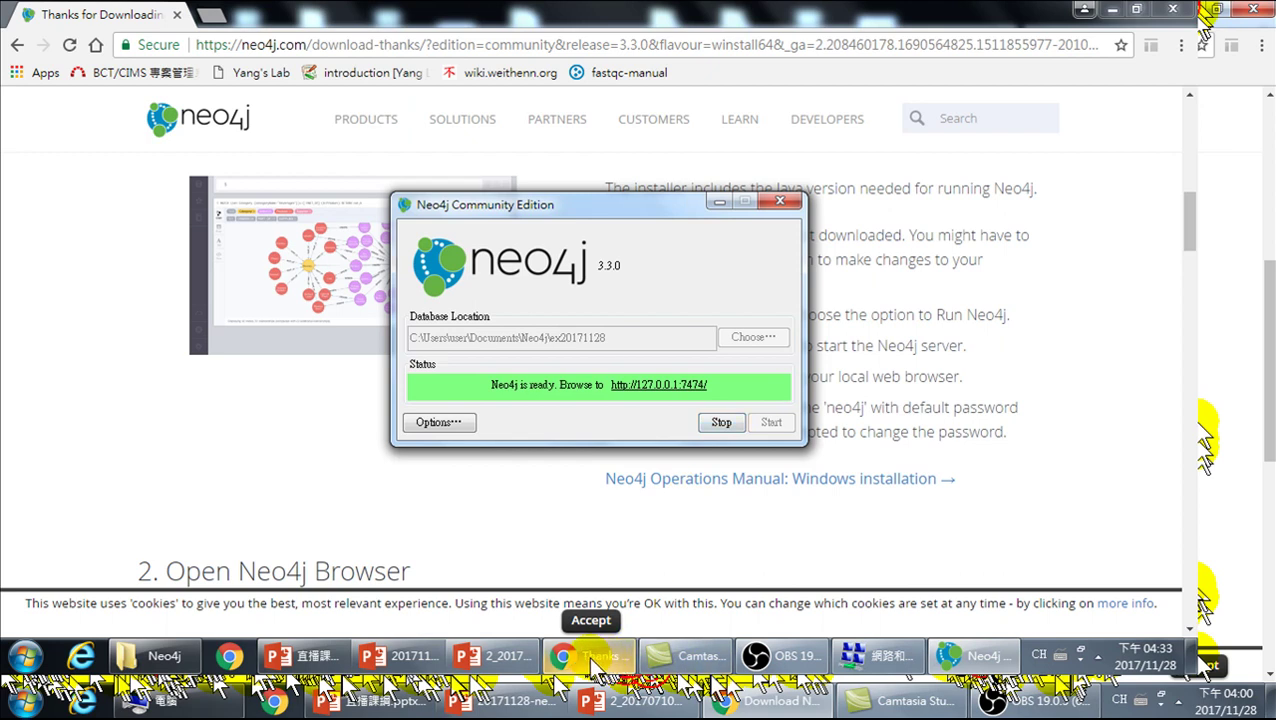
# - Stop the Neo4j server running on the ex20171128 database
pyautogui.moveTo(597, 668)
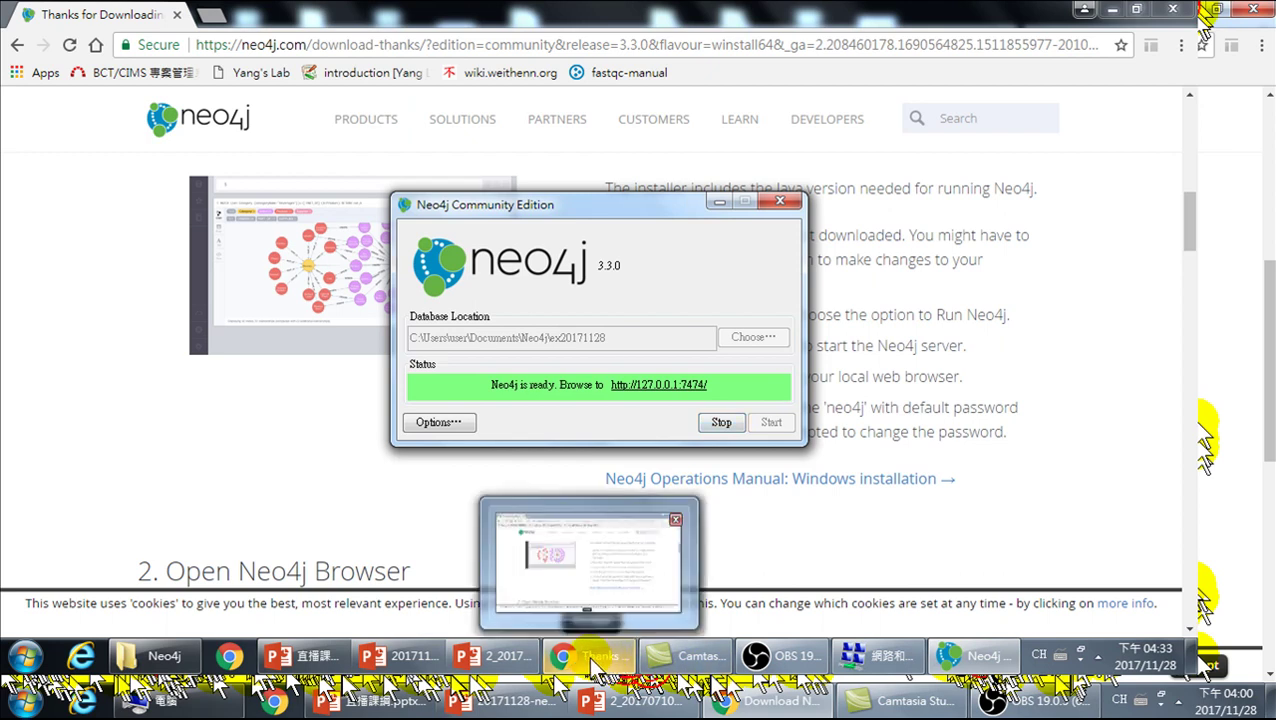
pyautogui.click(721, 423)
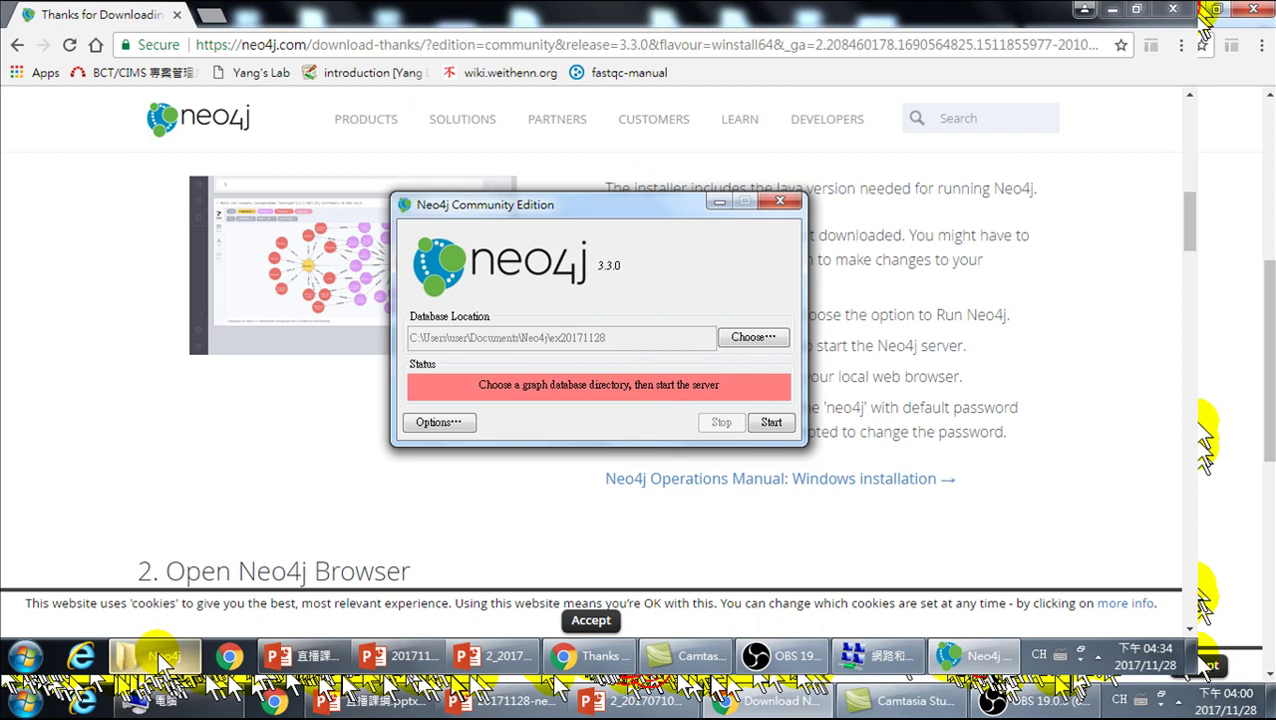
# - Close the Neo4j Community Edition server window
pyautogui.moveTo(163, 653)
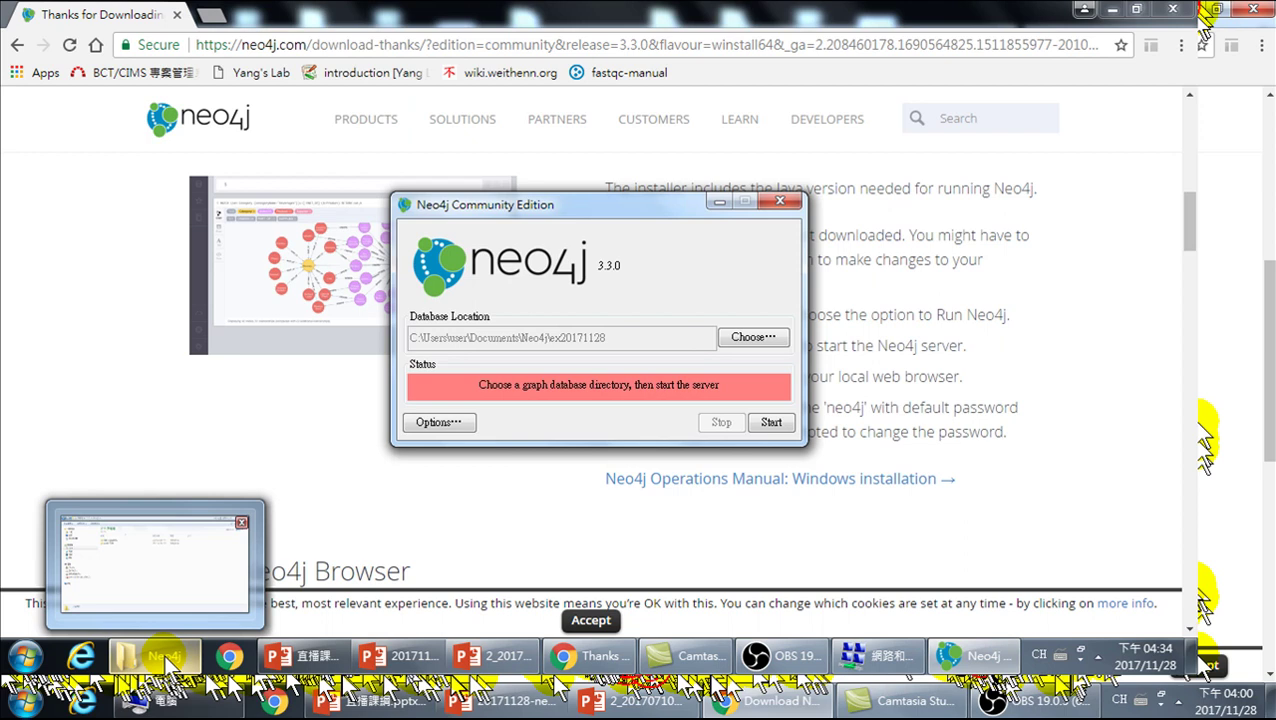
pyautogui.click(781, 204)
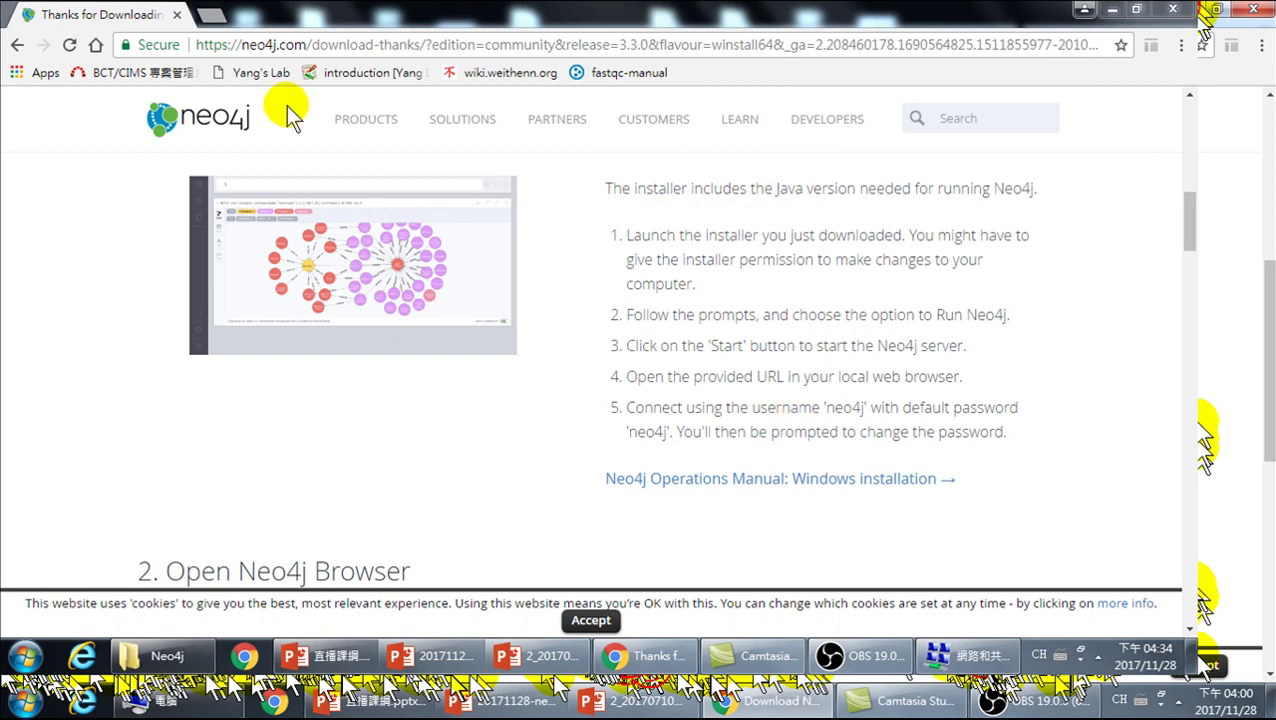
# - Close the neo4j.com browser window and bring the Neo4j folder Explorer window back up
pyautogui.click(177, 16)
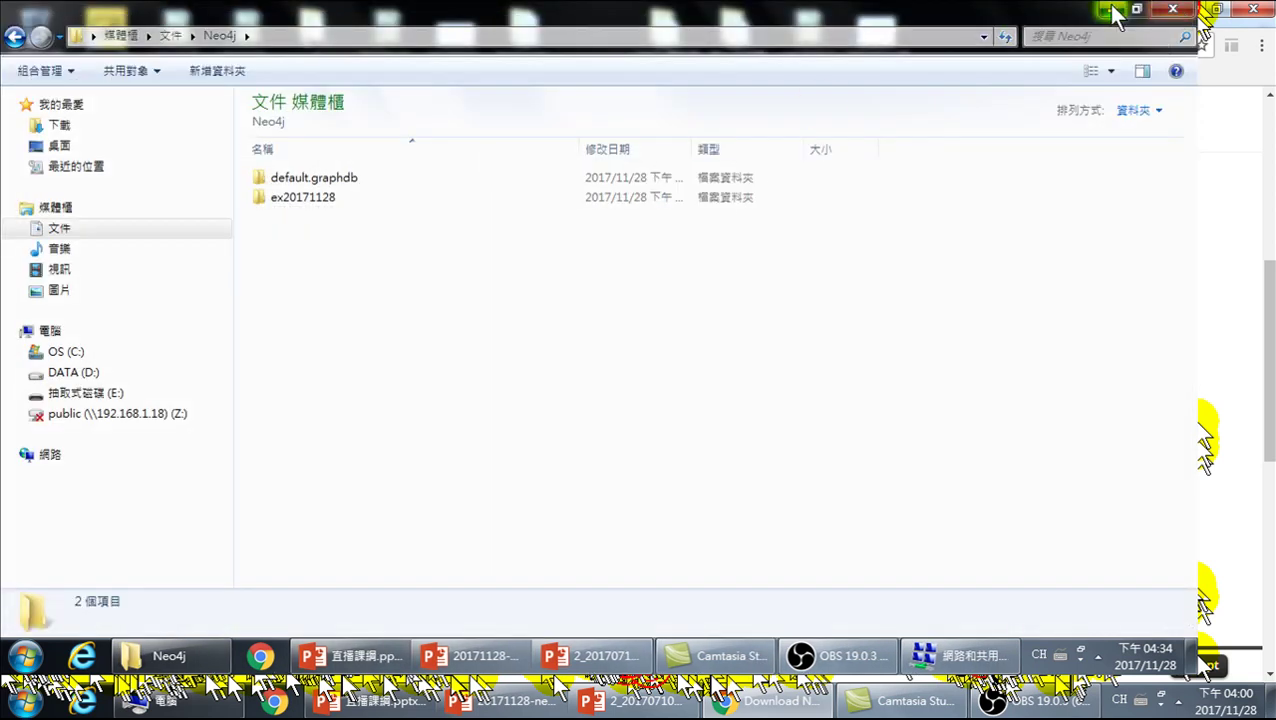
pyautogui.click(1111, 9)
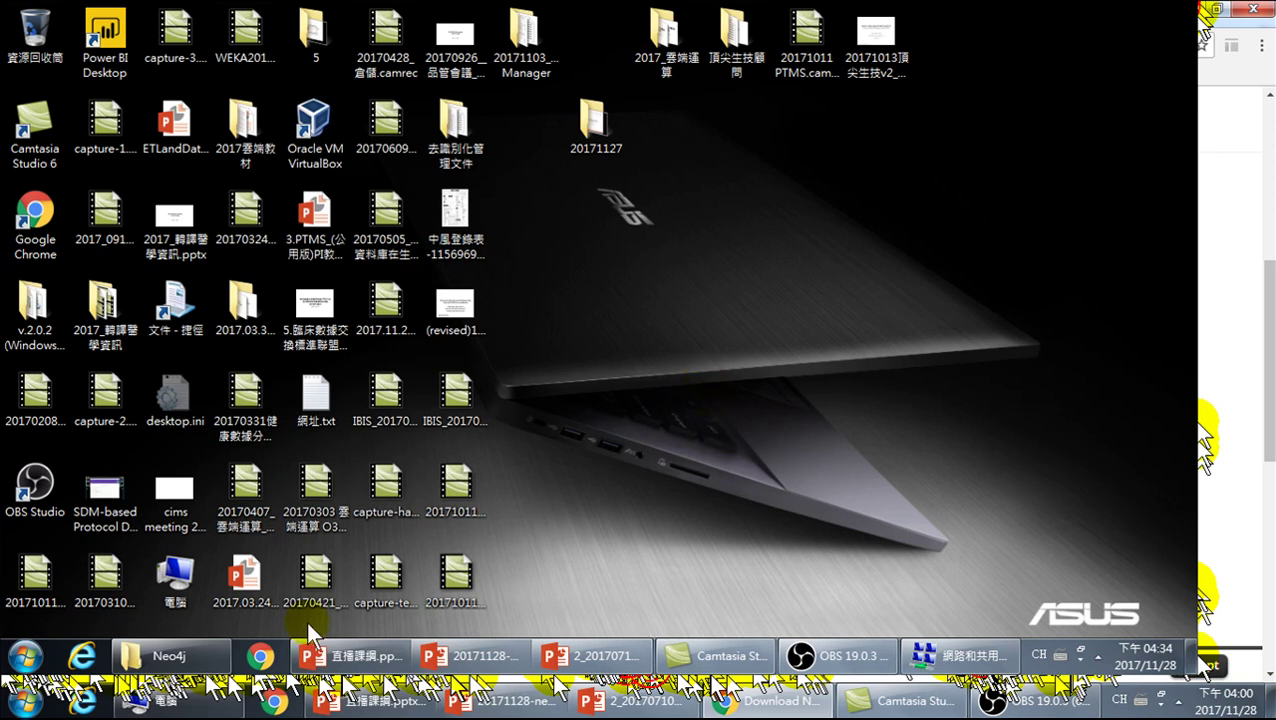
pyautogui.click(188, 659)
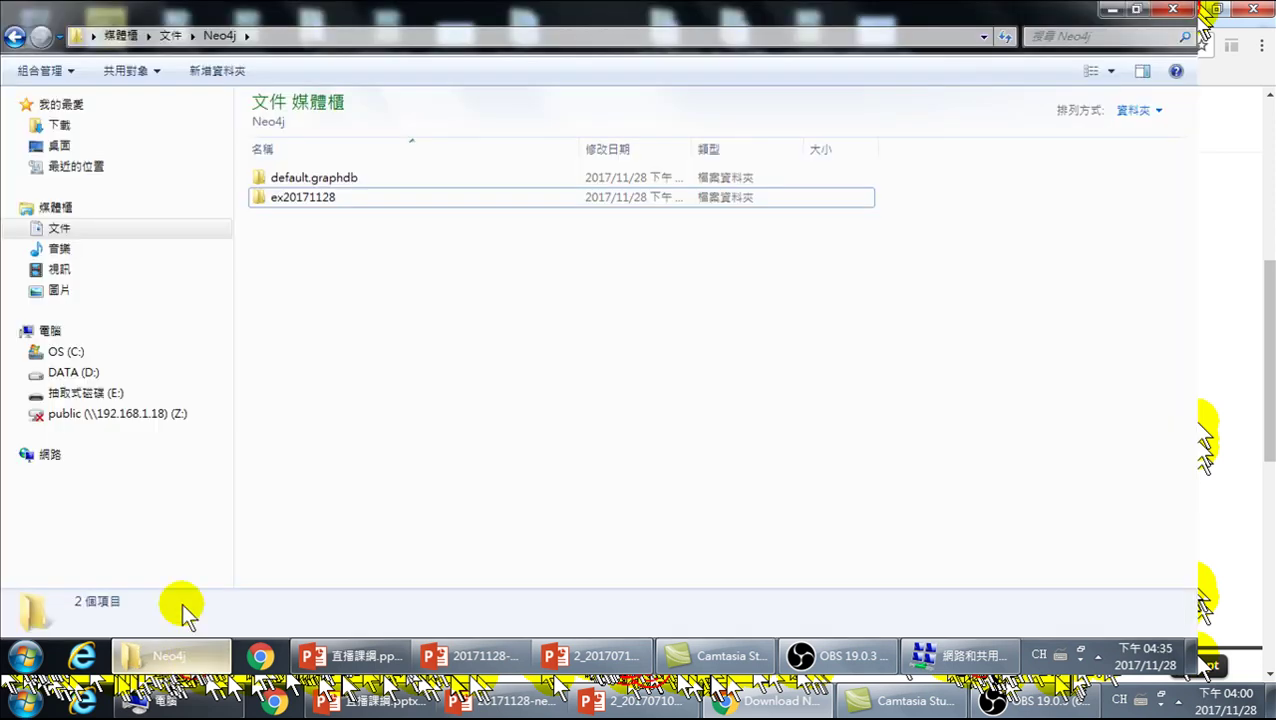
# - Open Documents > Neo4j > ex20171128, review its files, then return to the Neo4j folder
pyautogui.click(62, 228)
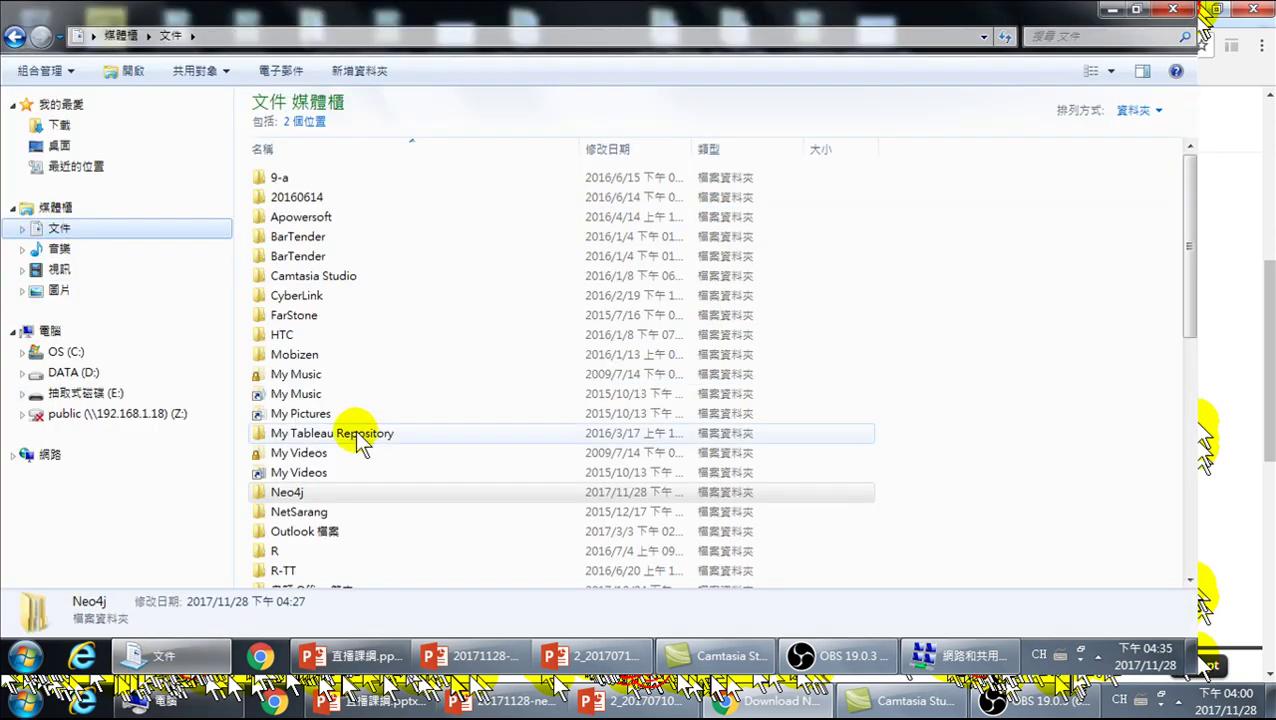
pyautogui.doubleClick(287, 491)
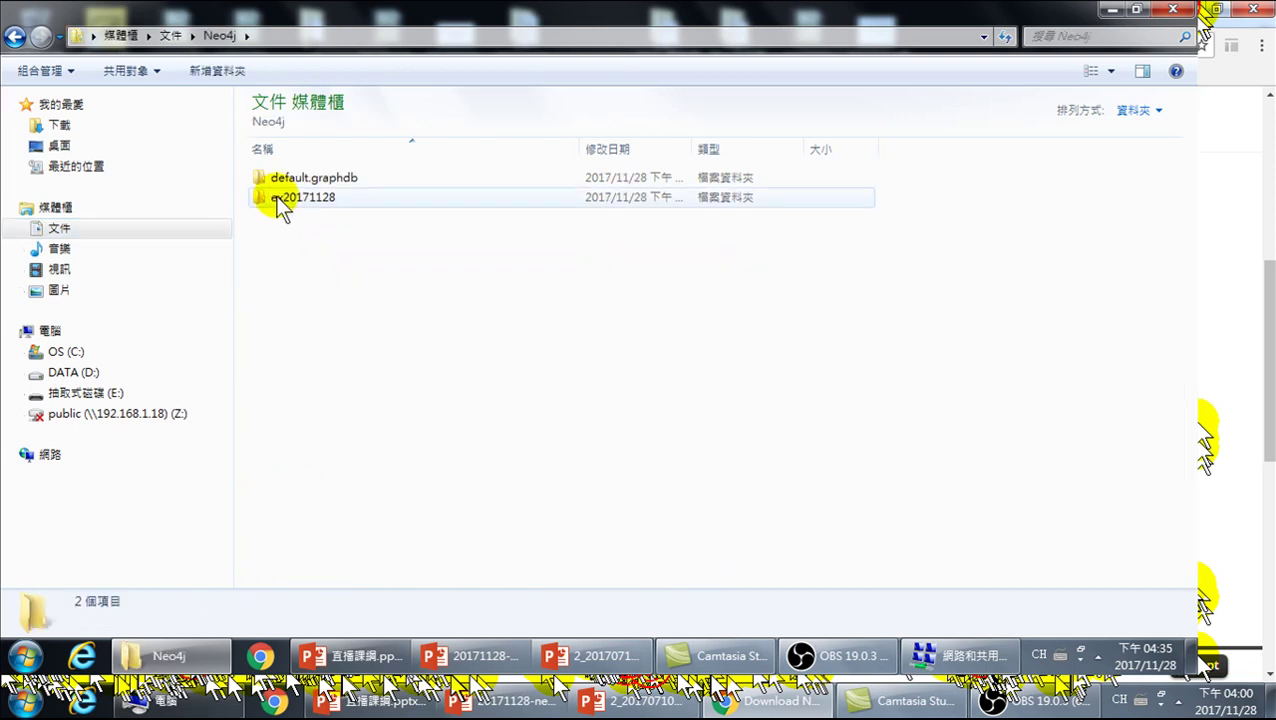
pyautogui.doubleClick(306, 199)
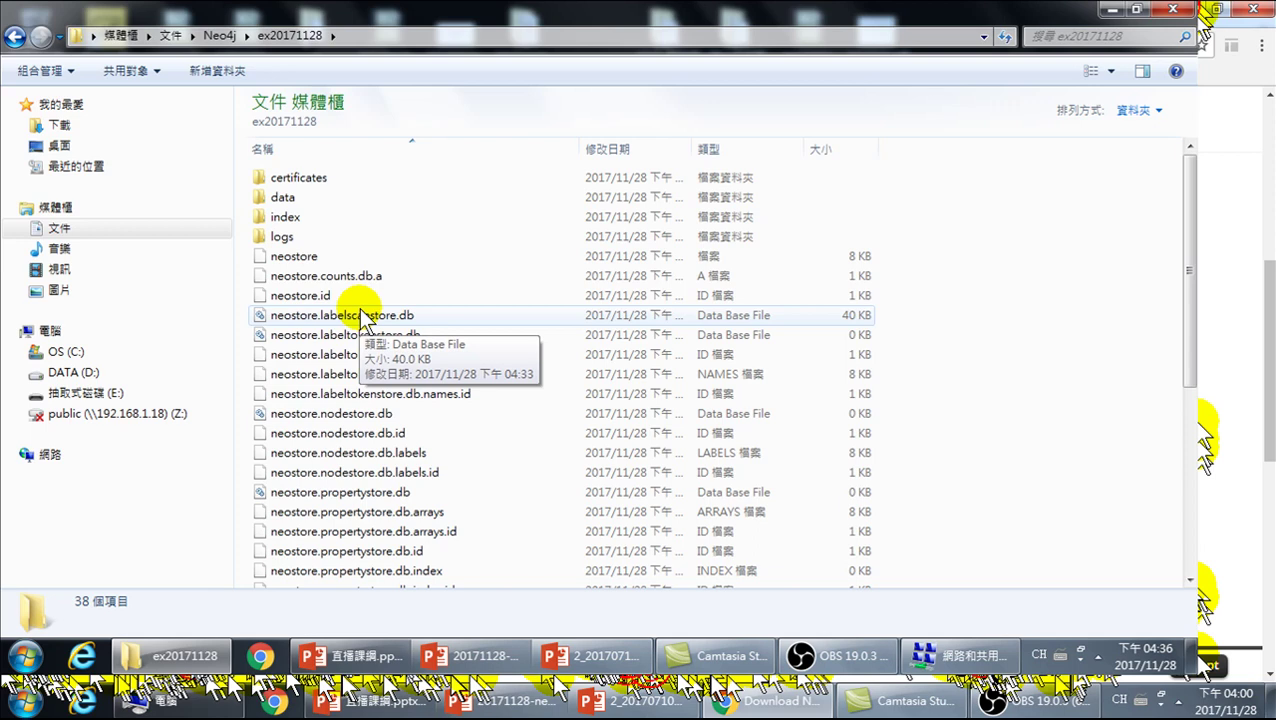
pyautogui.click(14, 36)
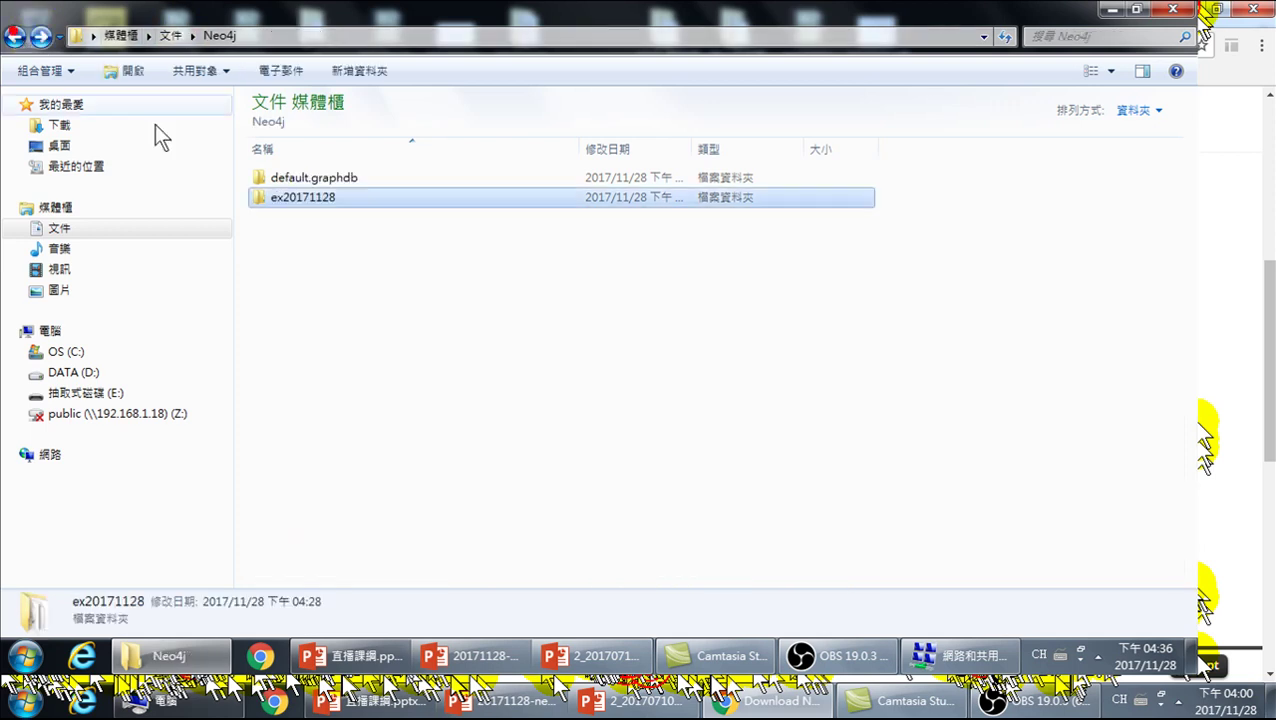
pyautogui.rightClick(306, 200)
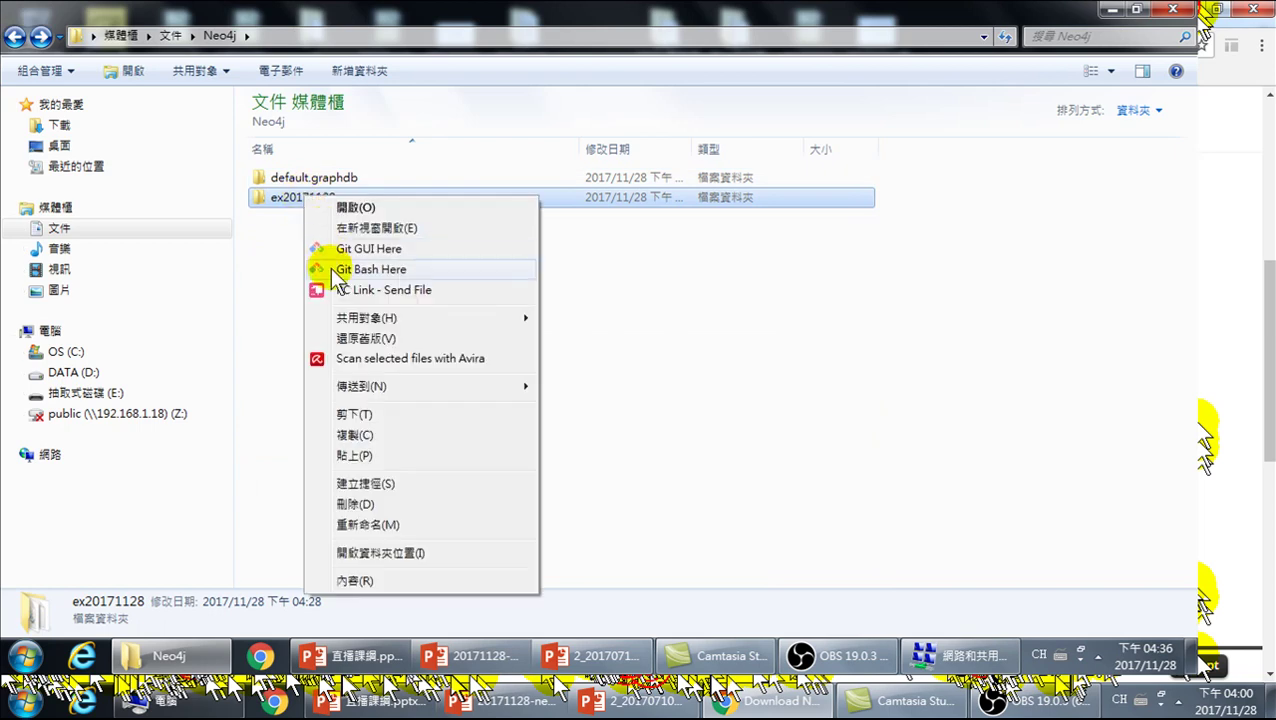
pyautogui.moveTo(368, 390)
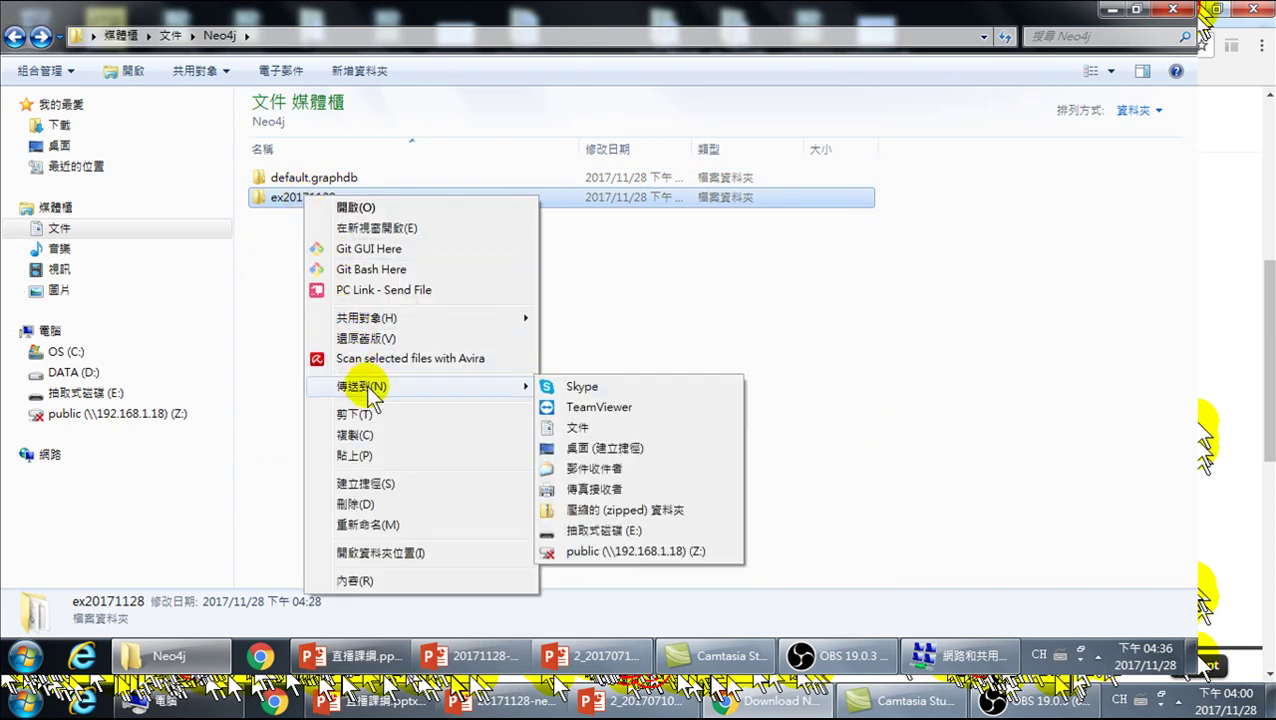
pyautogui.click(858, 427)
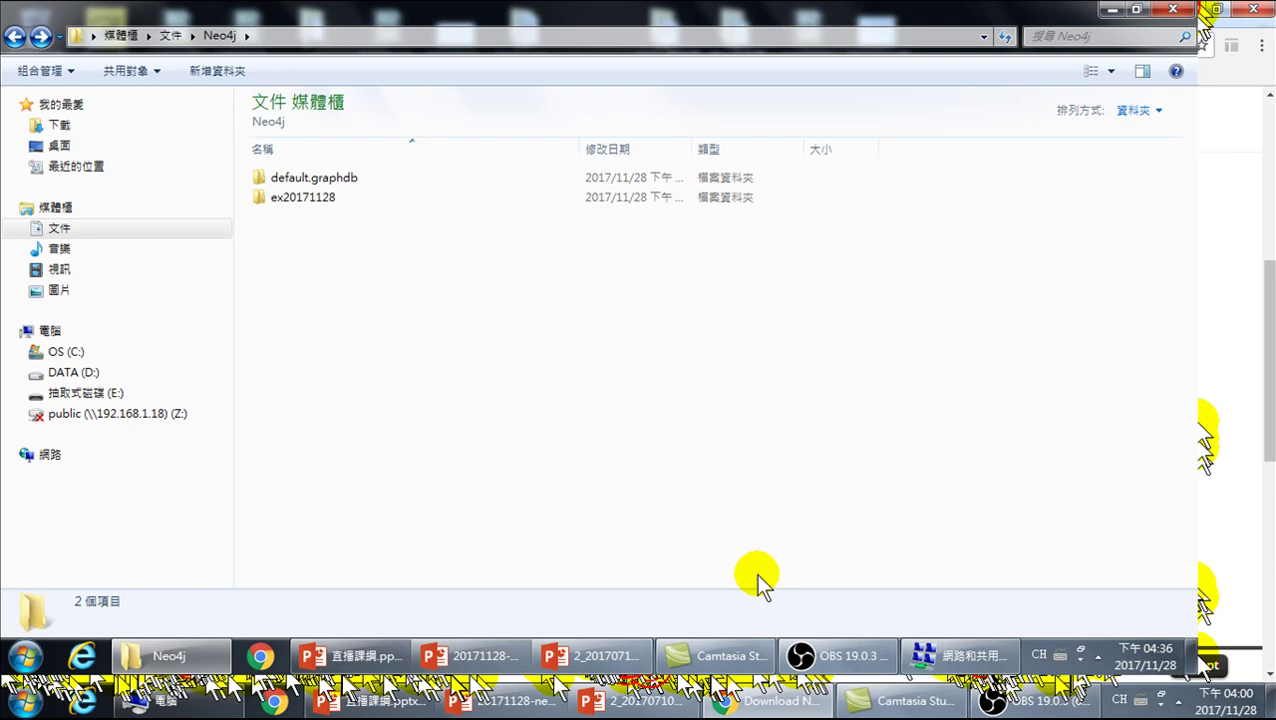
pyautogui.click(26, 656)
pyautogui.click(58, 540)
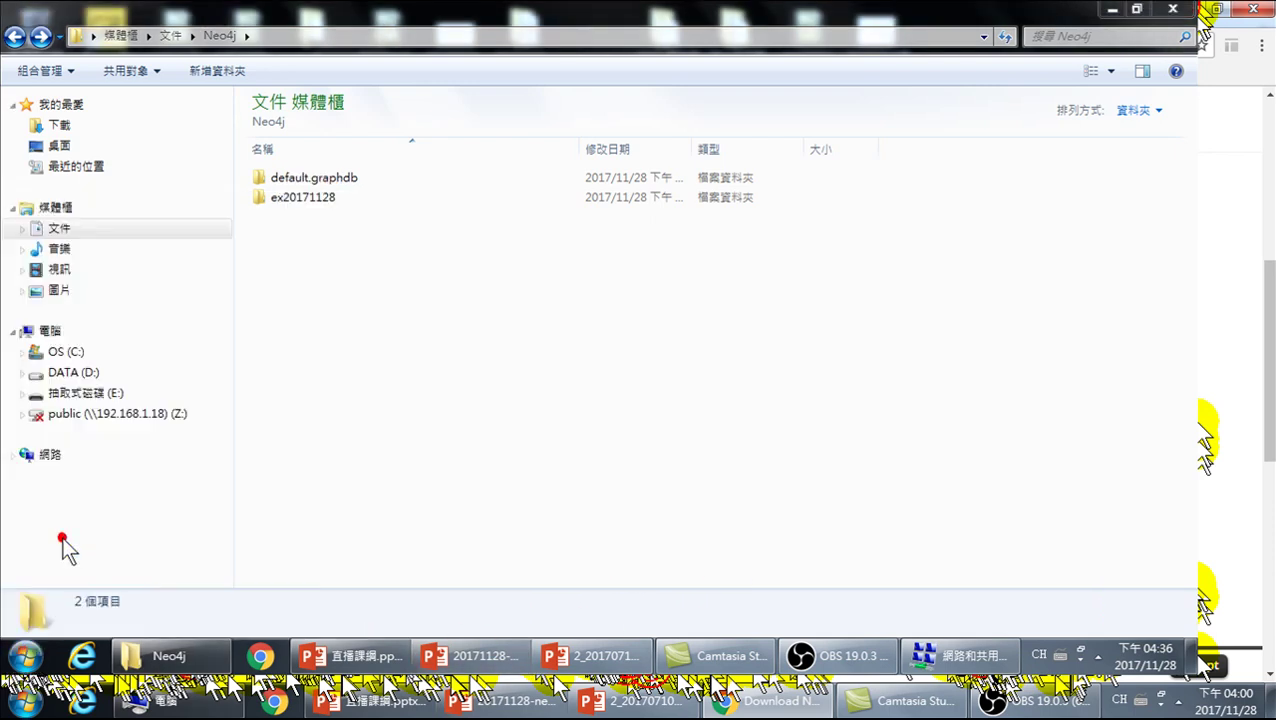